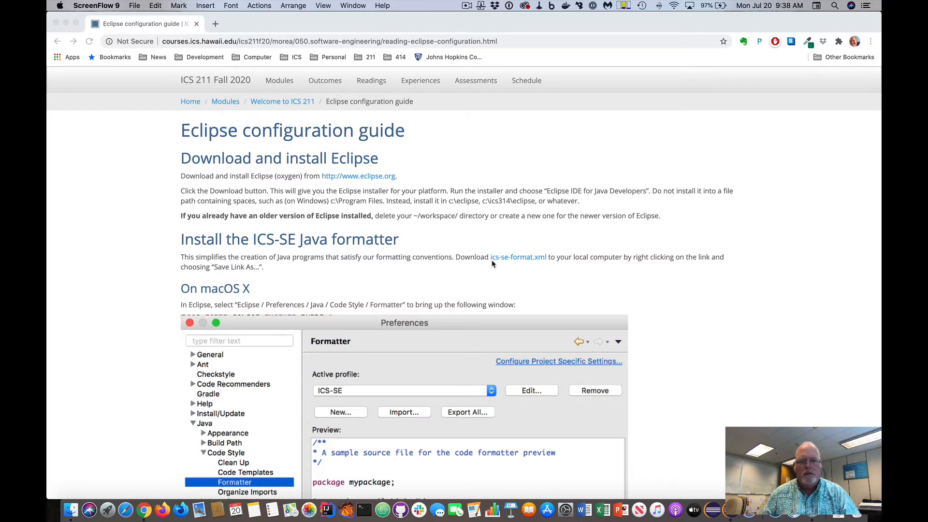
Step: Save the linked ics-se-format.xml file from the Eclipse configuration guide to the Downloads folder
right_click(515, 261)
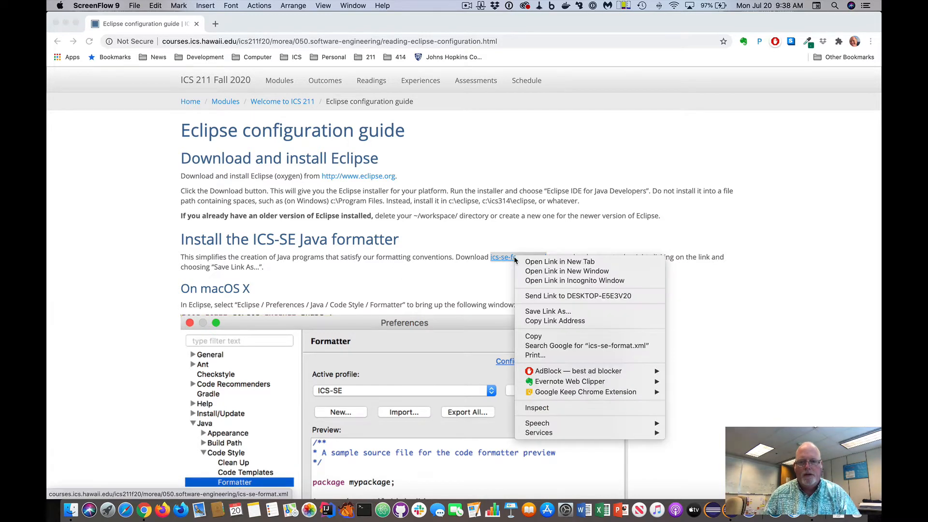
left_click(536, 312)
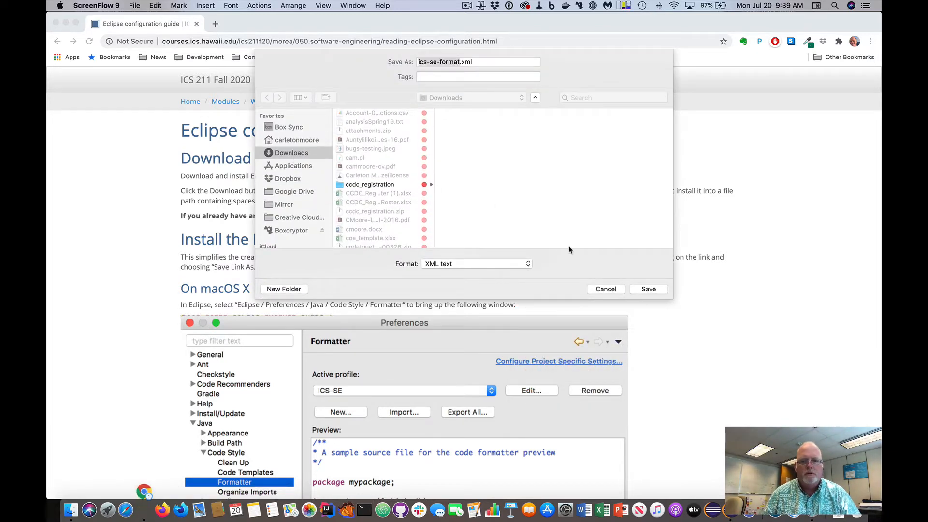
left_click(649, 289)
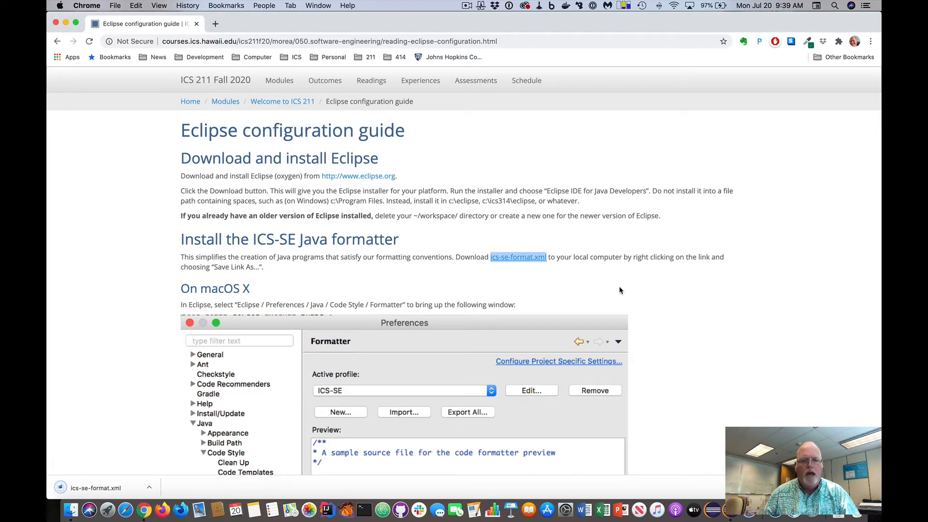
Step: Switch to Eclipse and open the Java code style Formatter preferences
scroll(620, 290, "down", 2)
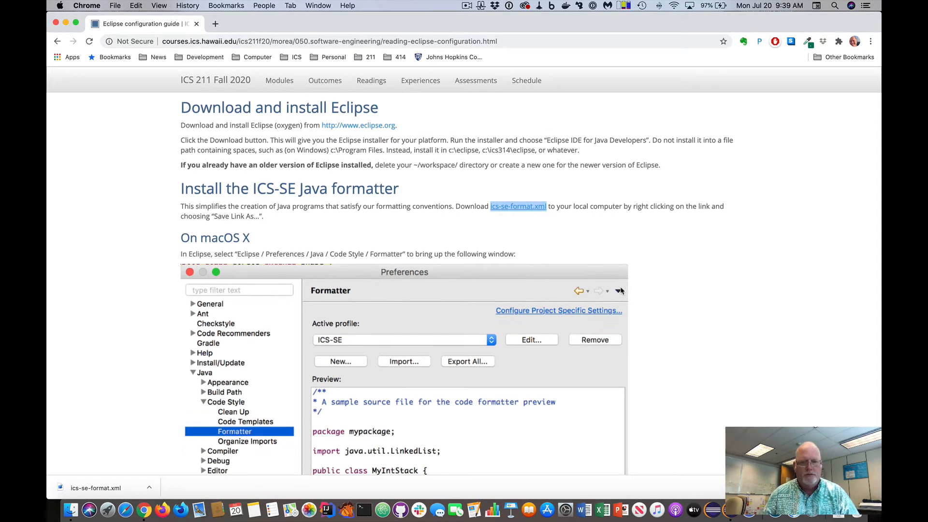
scroll(621, 290, "down", 3)
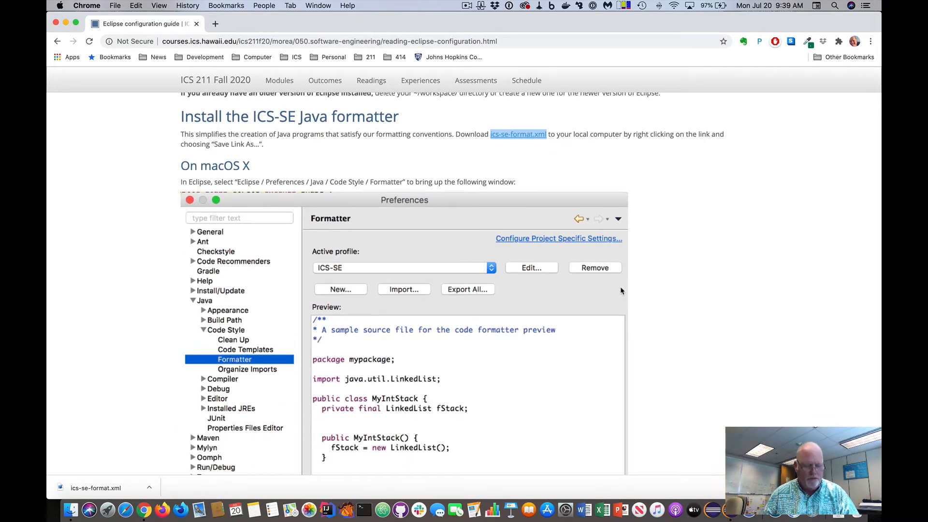
key("super+Tab")
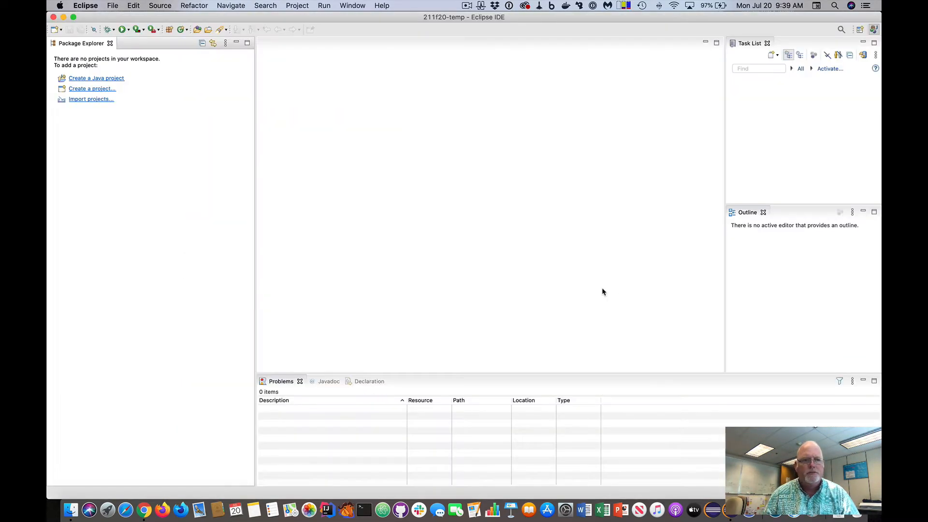
left_click(90, 7)
left_click(101, 33)
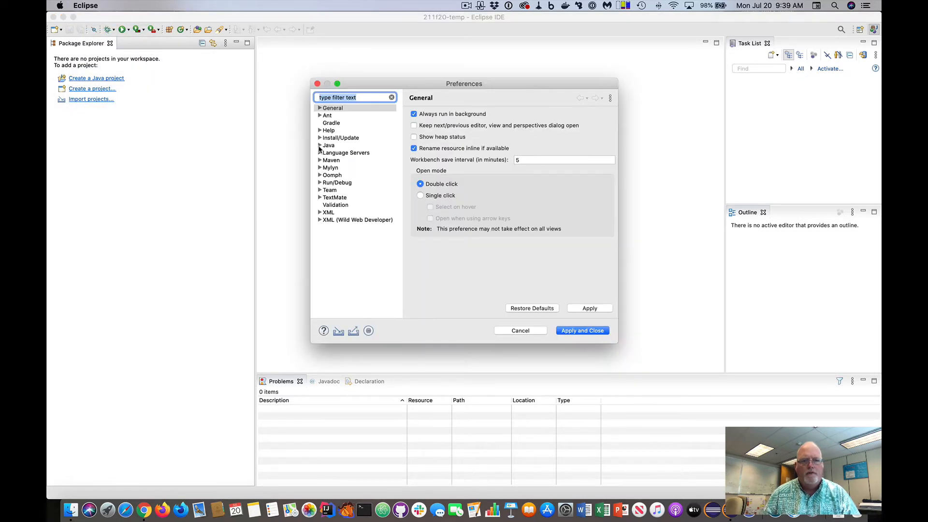
left_click(320, 146)
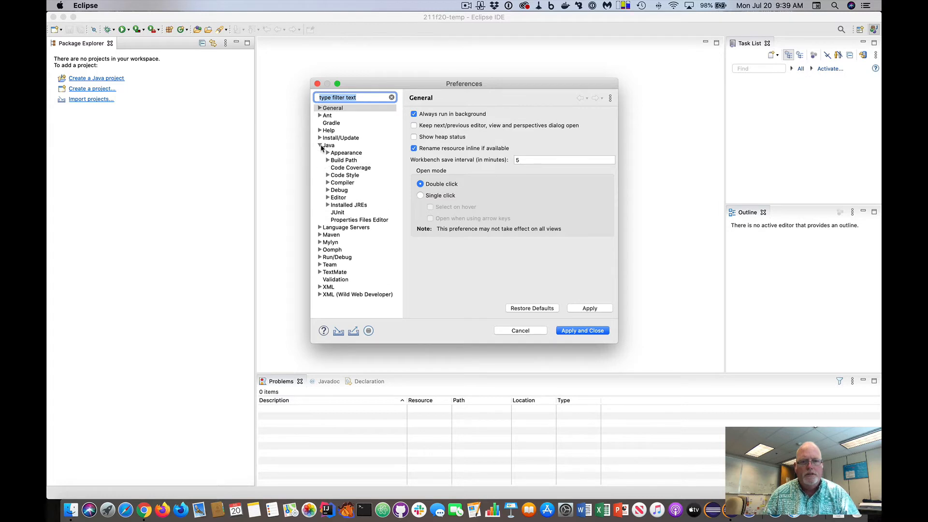
left_click(328, 176)
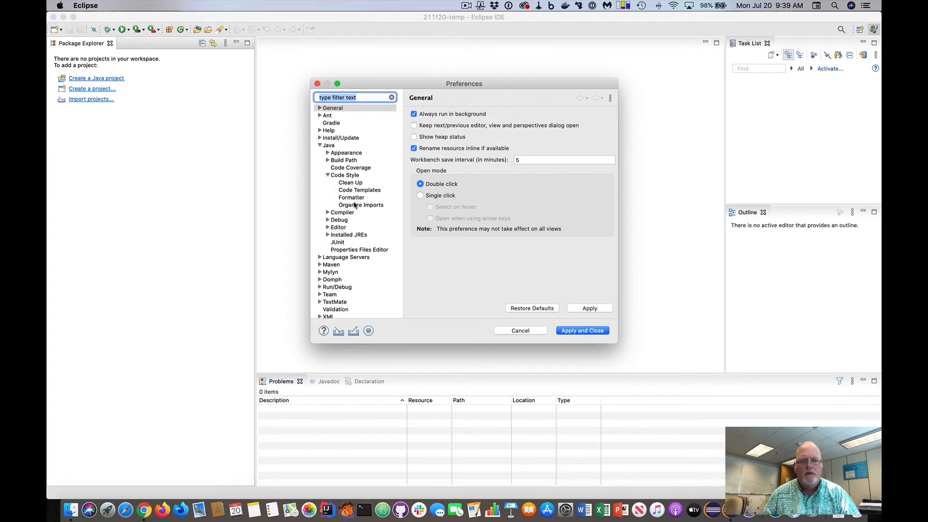
left_click(351, 199)
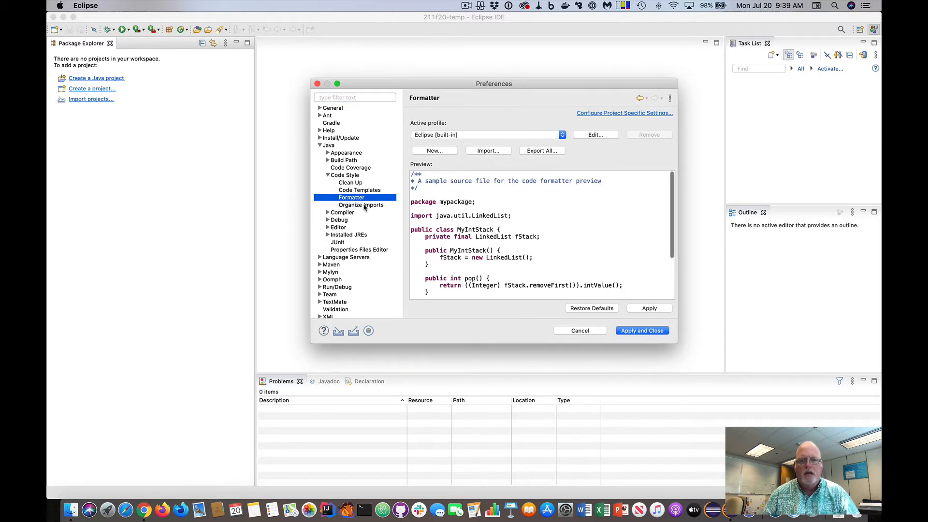
Step: Import ics-se-format.xml from Downloads as the Java formatter profile and apply the preferences
left_click(489, 153)
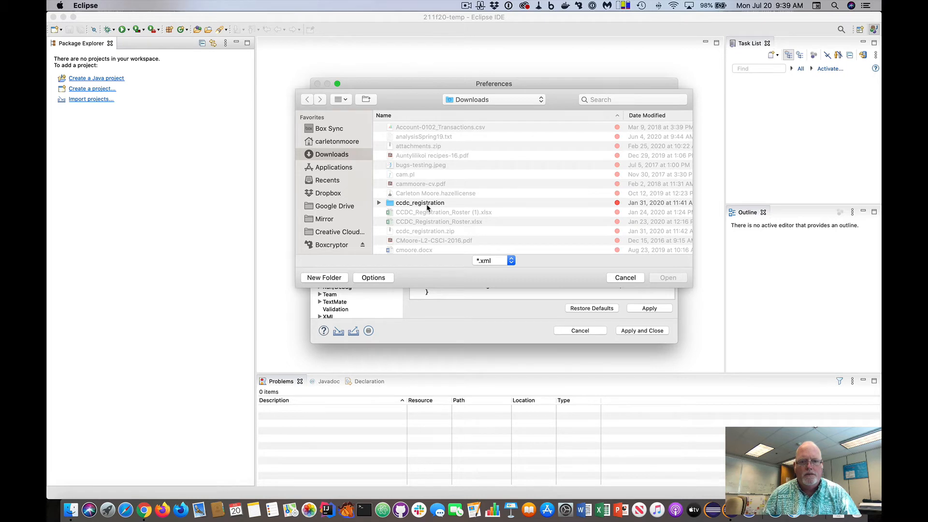
scroll(427, 208, "down", 5)
scroll(427, 207, "down", 5)
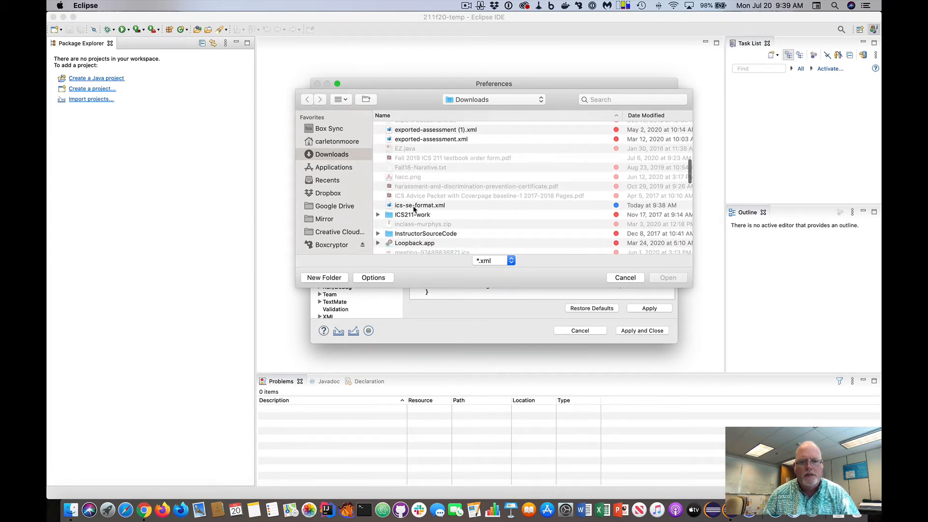
left_click(426, 206)
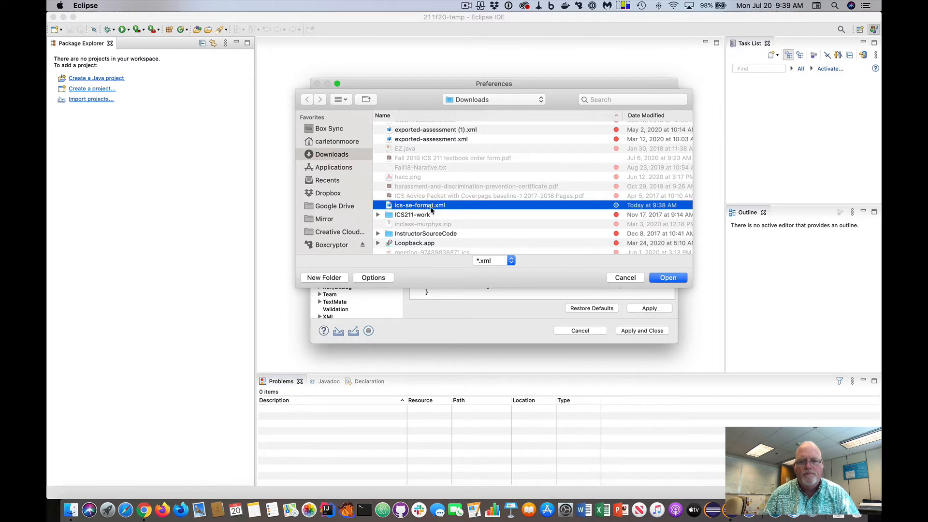
left_click(667, 278)
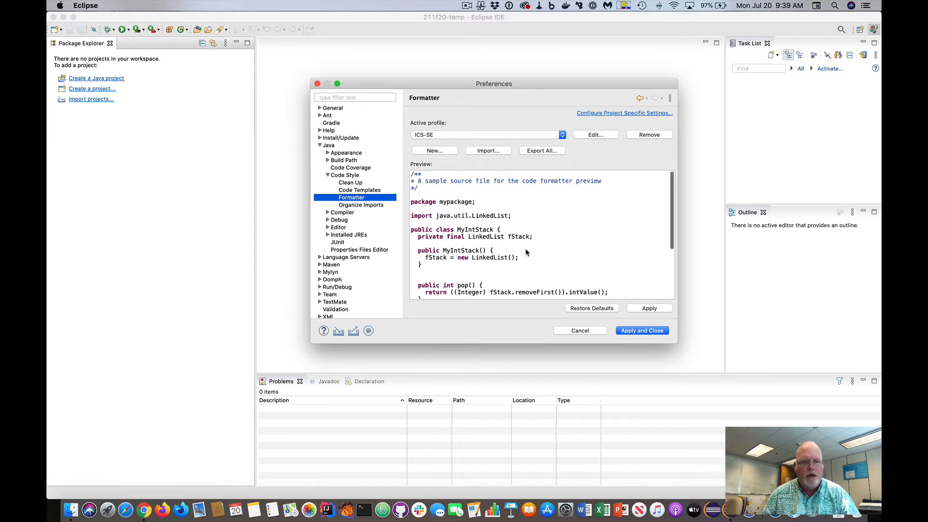
left_click(651, 333)
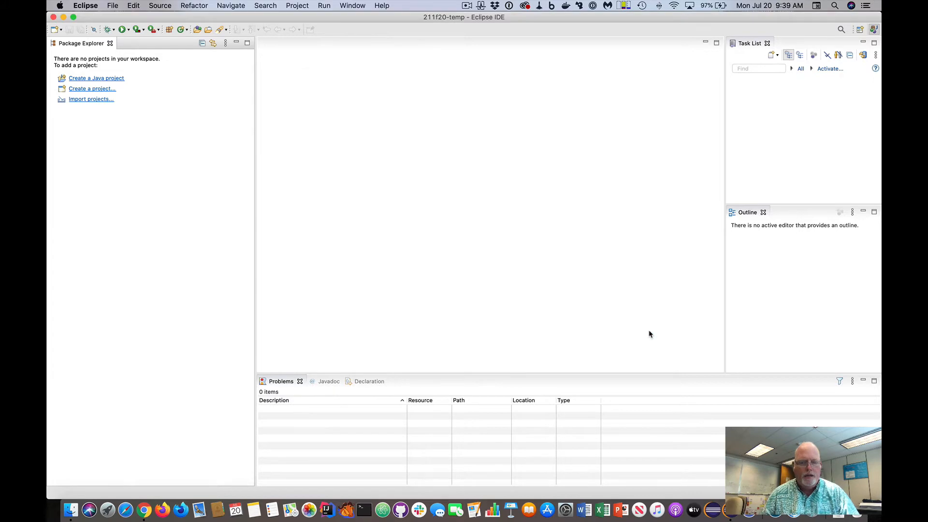
Step: Consult the guide's Checkstyle section in Chrome and search the Eclipse Marketplace for "checkstyle"
key("super+Tab")
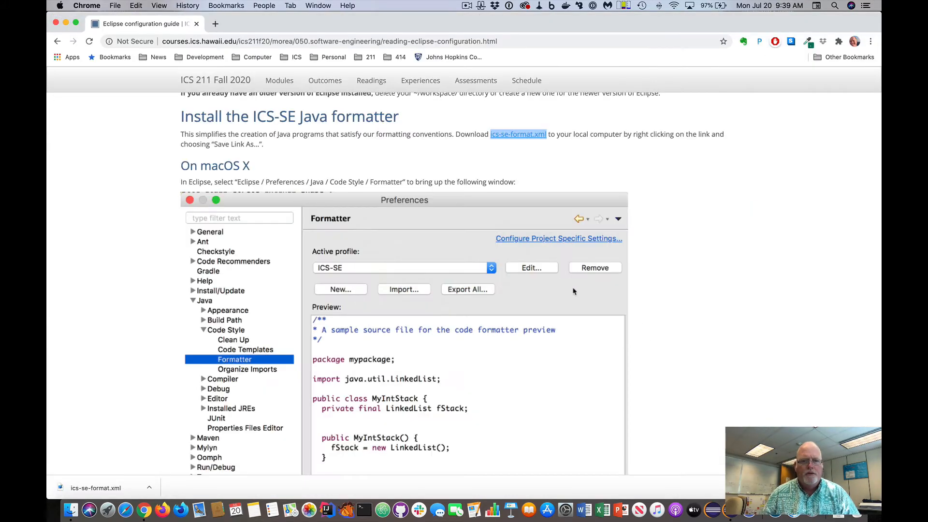
scroll(574, 291, "down", 5)
scroll(574, 291, "down", 15)
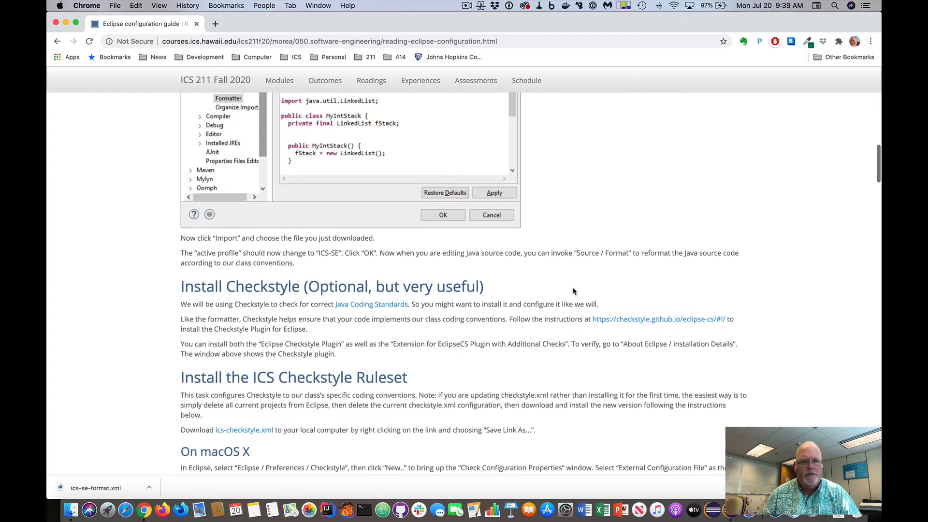
scroll(574, 291, "down", 3)
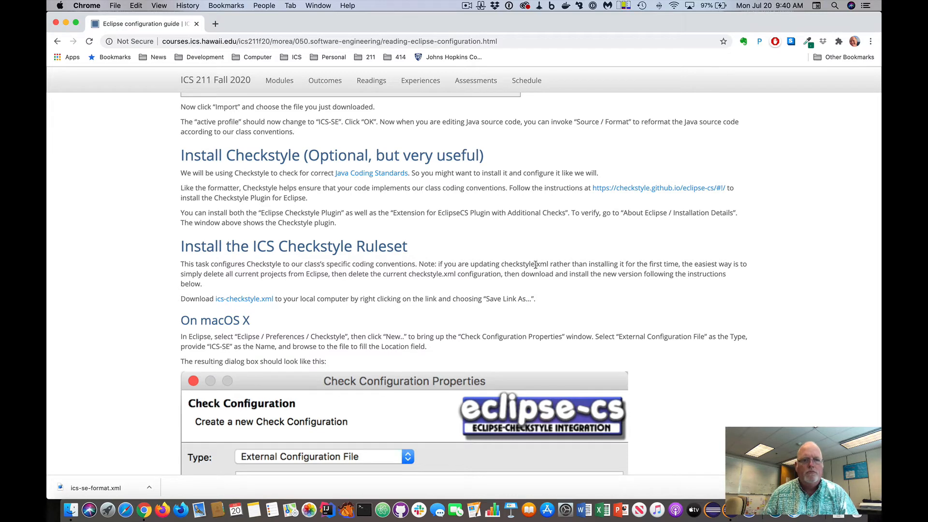
key("super+Tab")
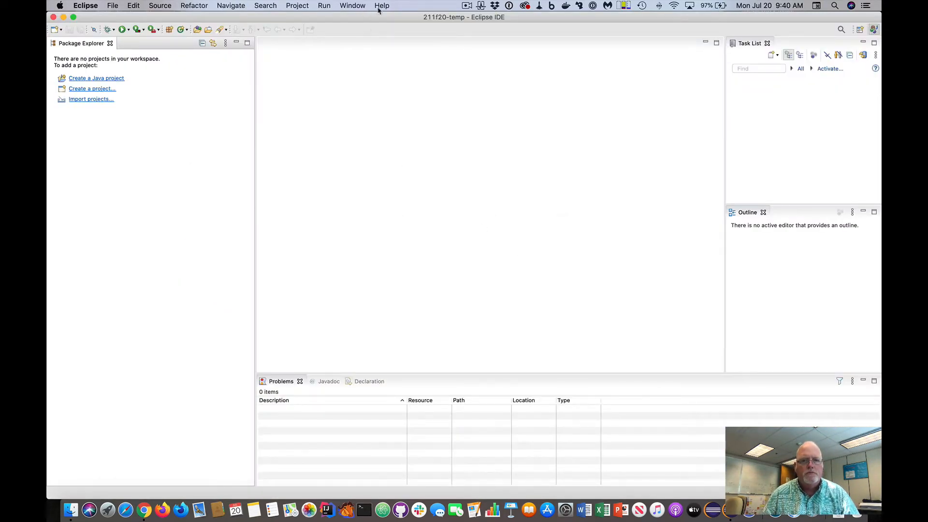
left_click(381, 6)
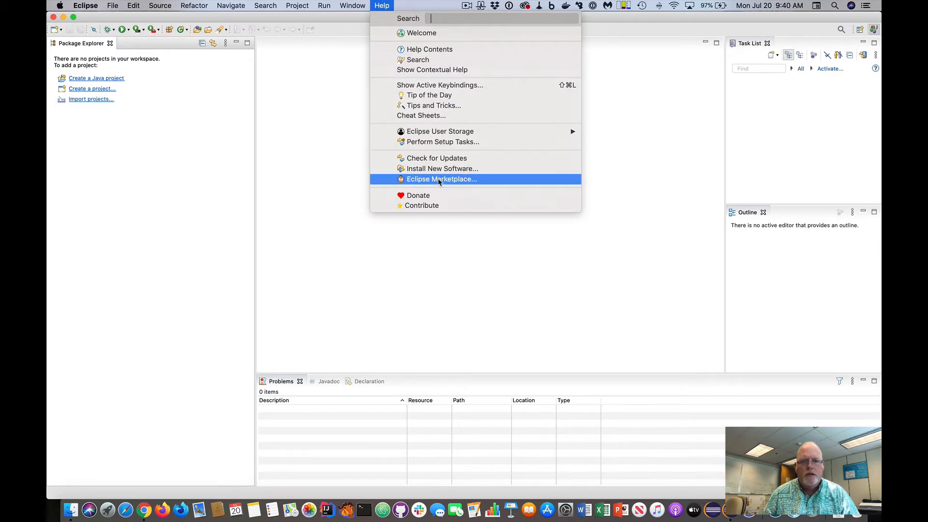
left_click(432, 179)
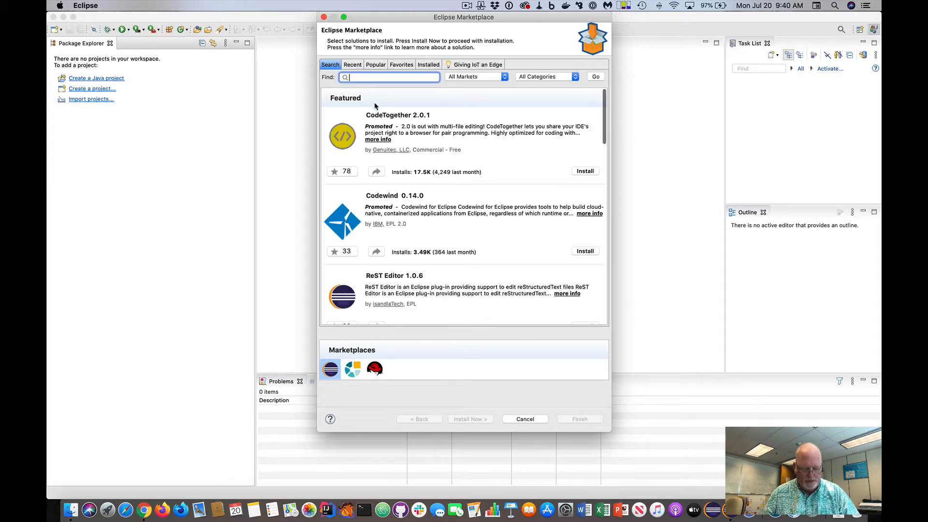
type("c")
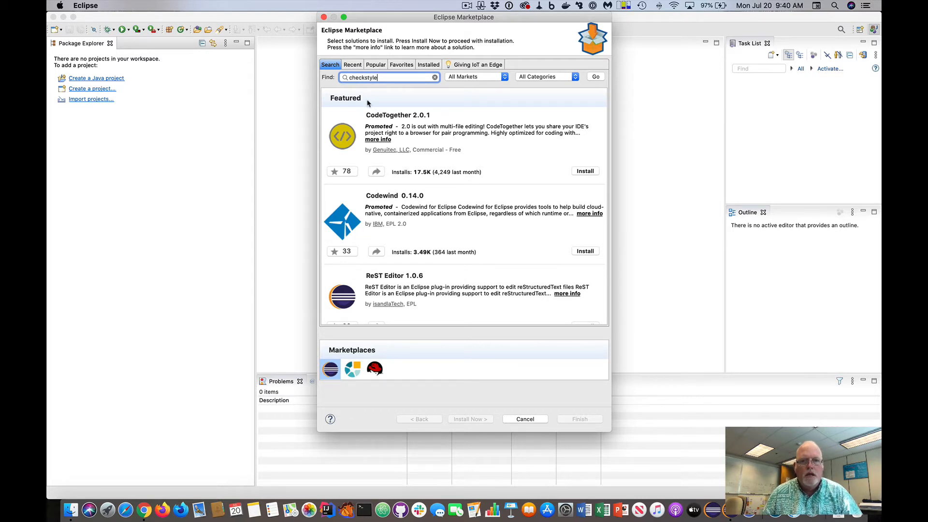
type("heckstyle")
key("Return")
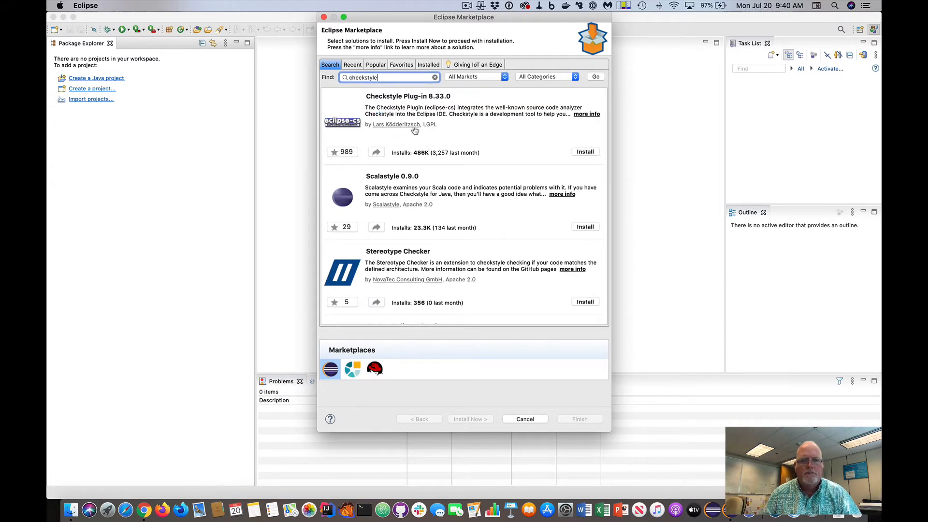
Step: Install Checkstyle Plug-in 8.33.0, accepting the license and the unsigned software, and restart Eclipse
left_click(585, 152)
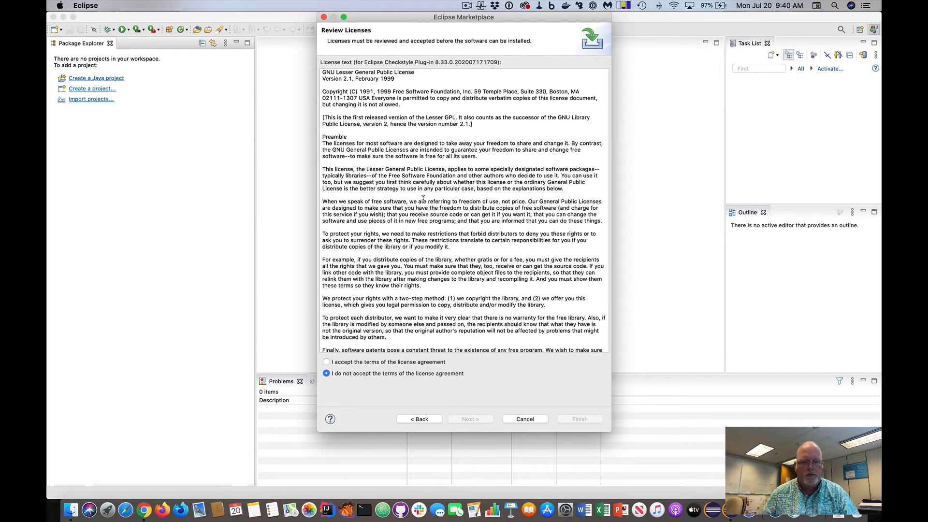
left_click(366, 362)
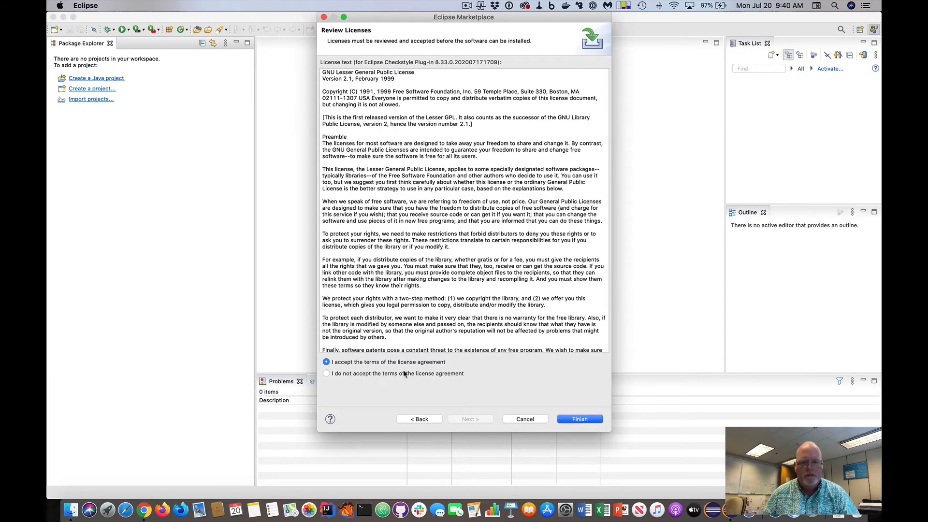
left_click(580, 420)
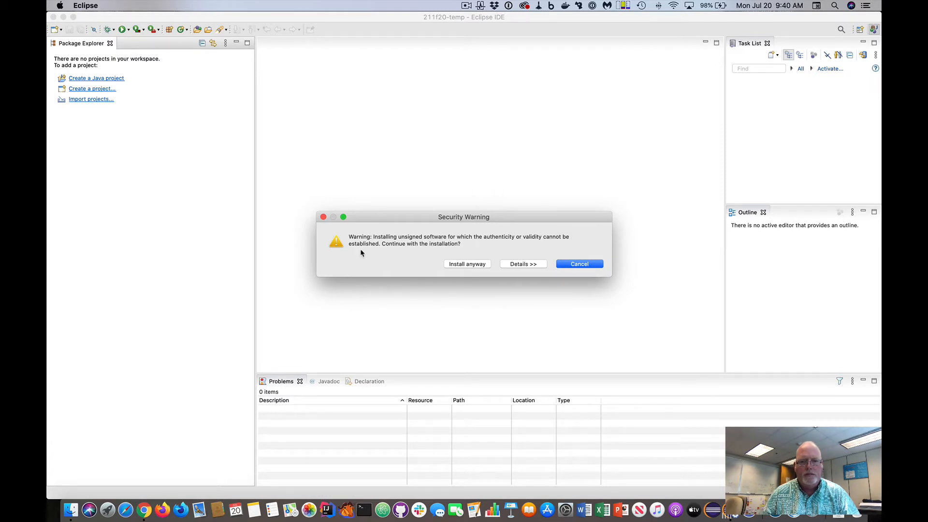
left_click(468, 265)
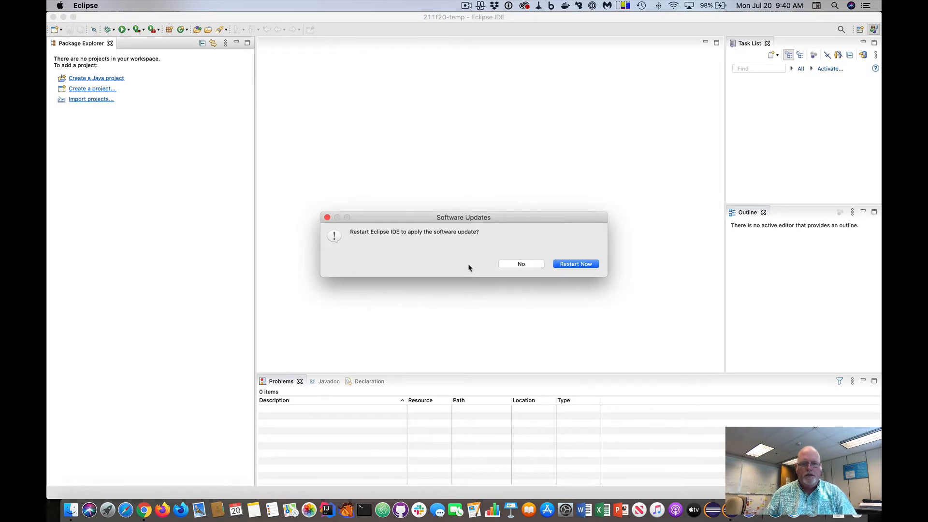
left_click(576, 264)
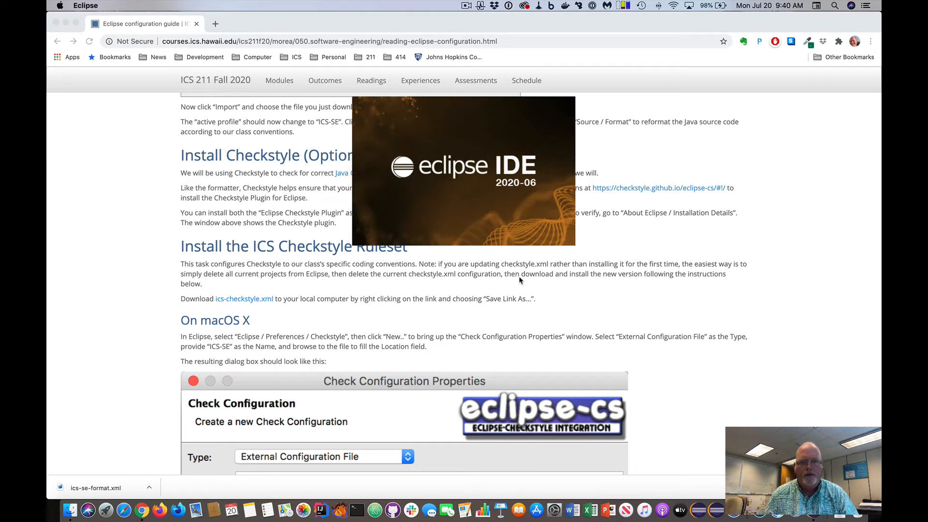
Step: Save the linked ics-checkstyle.xml file from the guide in Chrome to the Downloads folder
left_click(379, 331)
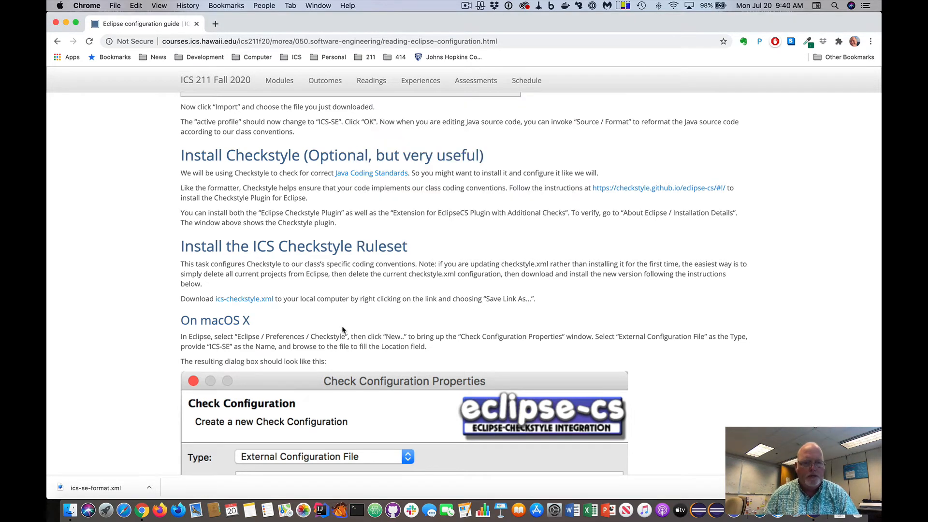
right_click(246, 301)
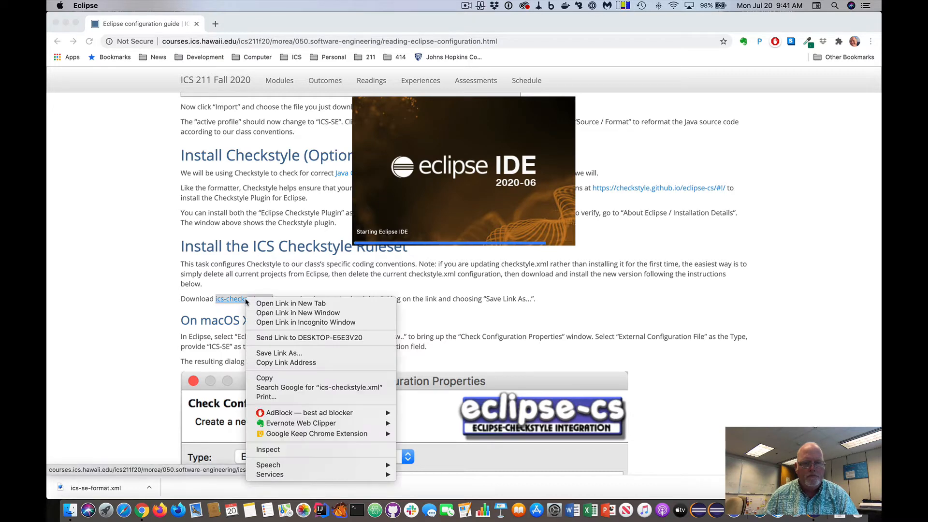
left_click(280, 354)
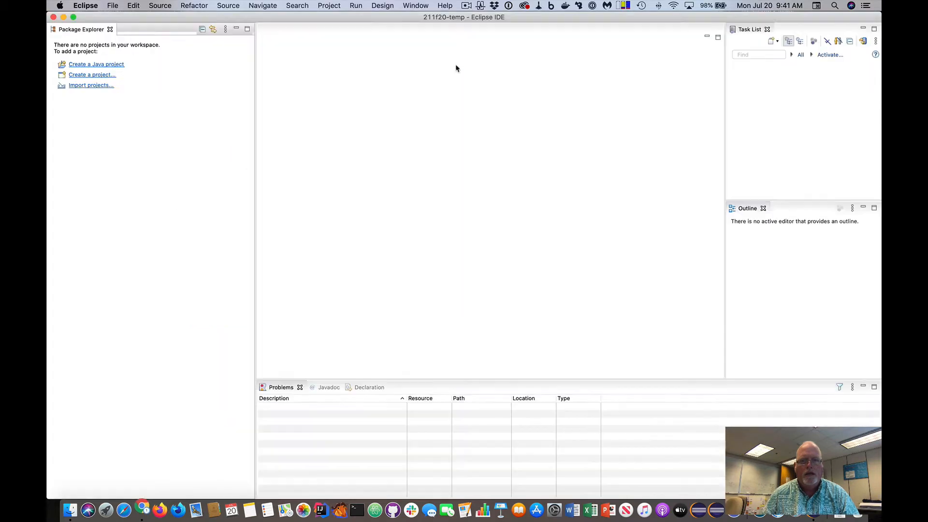
key("super+Tab")
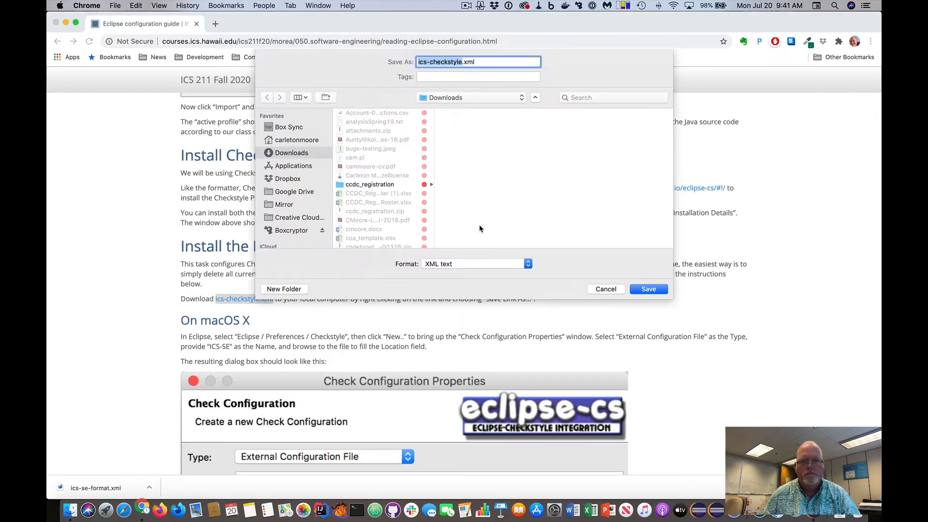
left_click(644, 290)
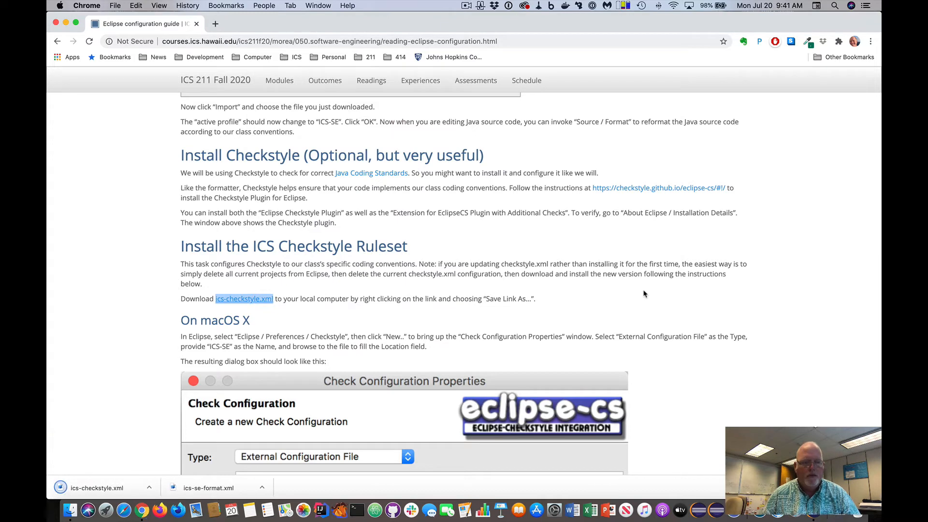
Step: Switch back to Eclipse and remove the existing ICS-SE and ICS-SE2 check configurations from the Checkstyle preferences
key("super+Tab")
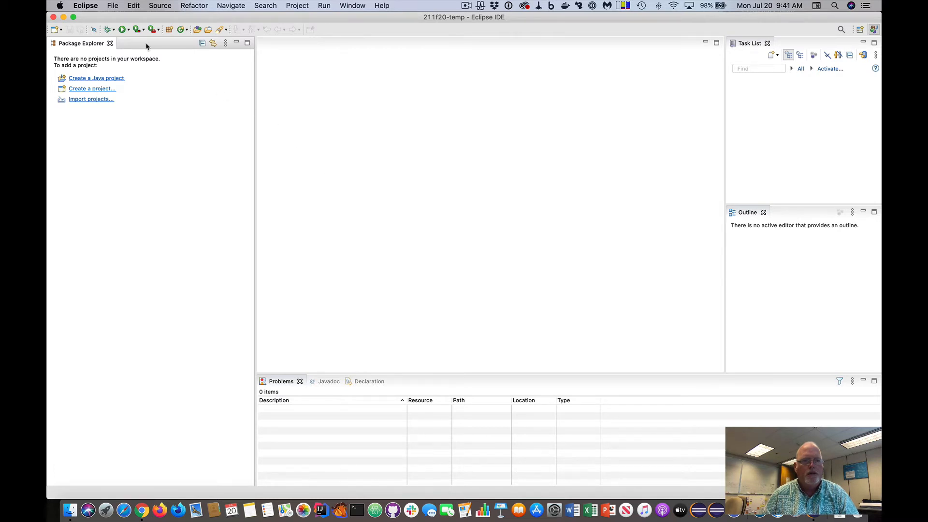
left_click(90, 7)
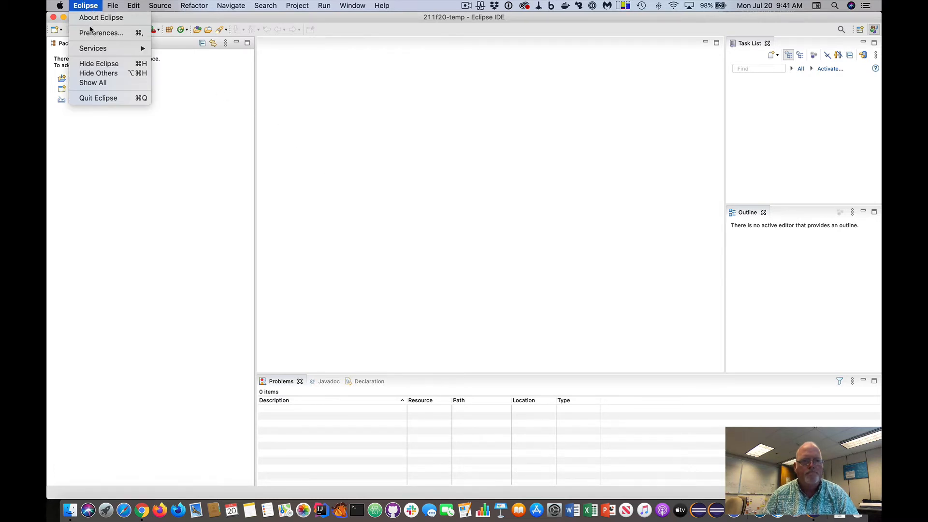
left_click(97, 34)
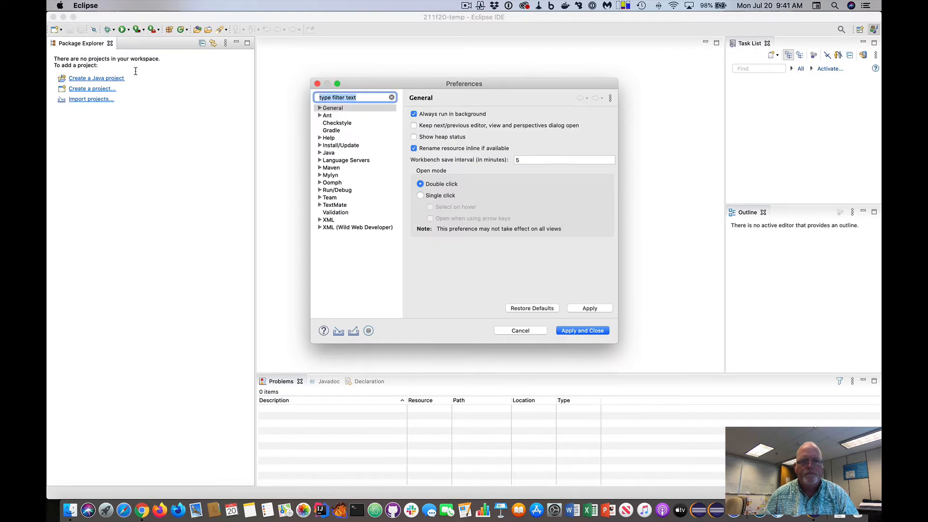
left_click(332, 124)
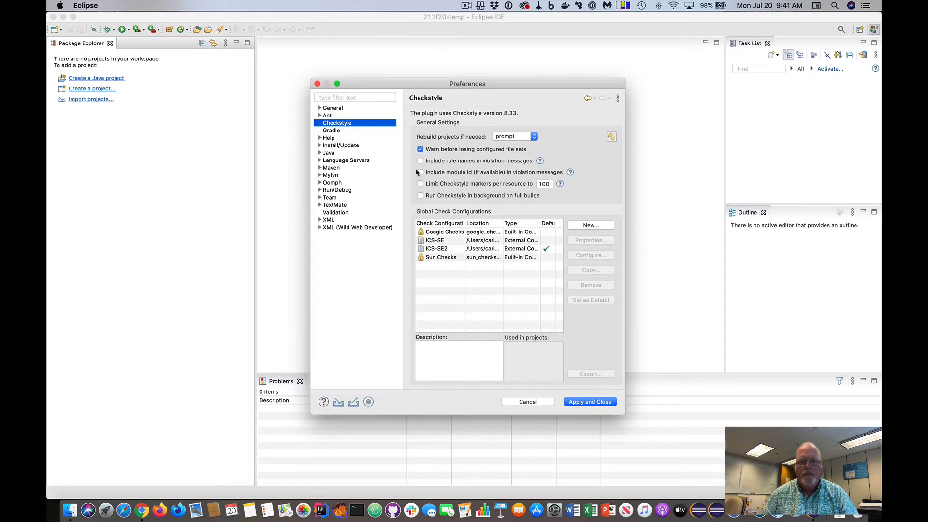
left_click(455, 243)
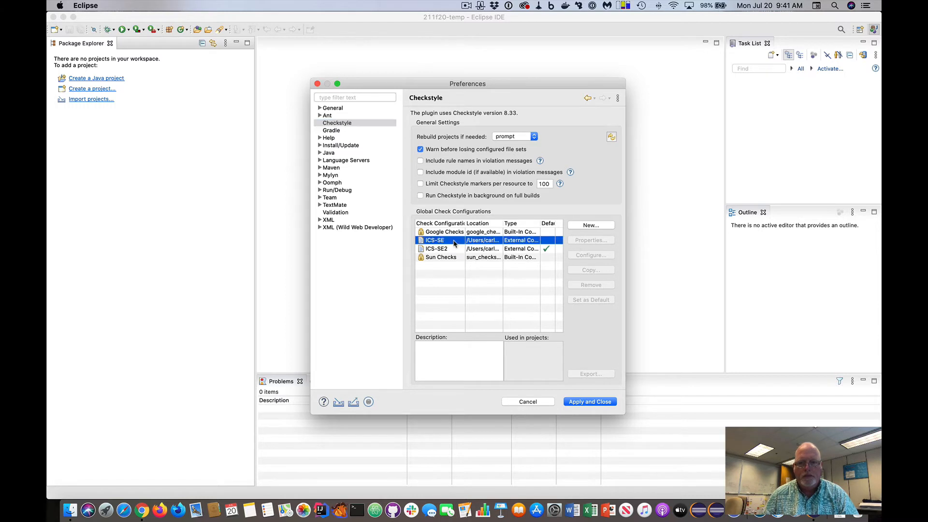
left_click(592, 286)
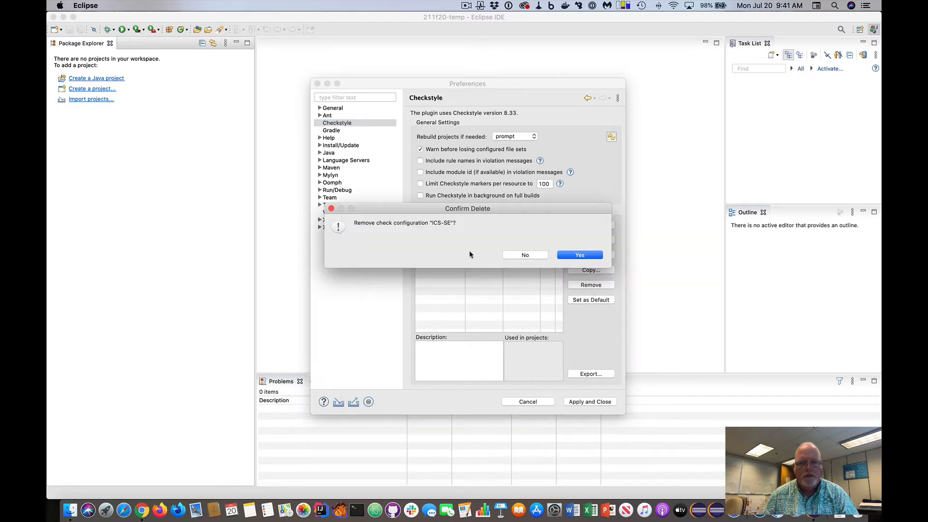
left_click(579, 256)
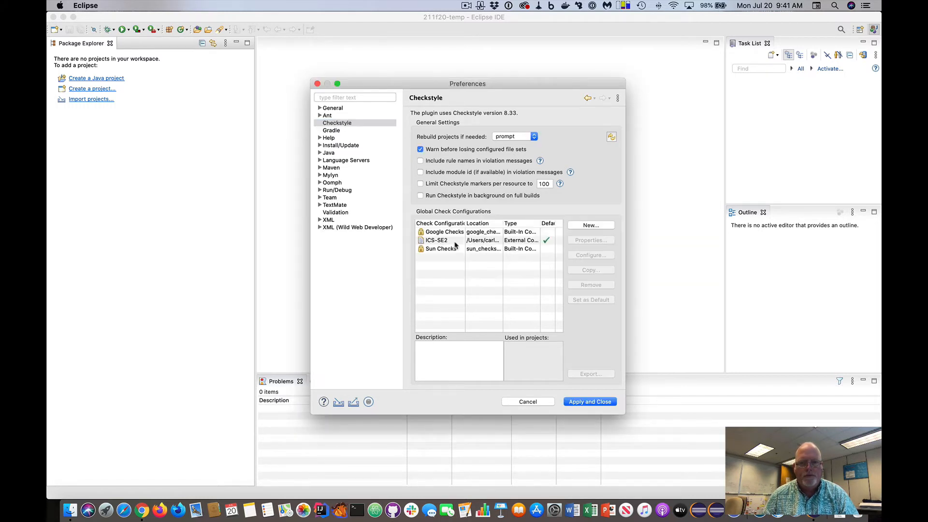
left_click(453, 242)
left_click(592, 287)
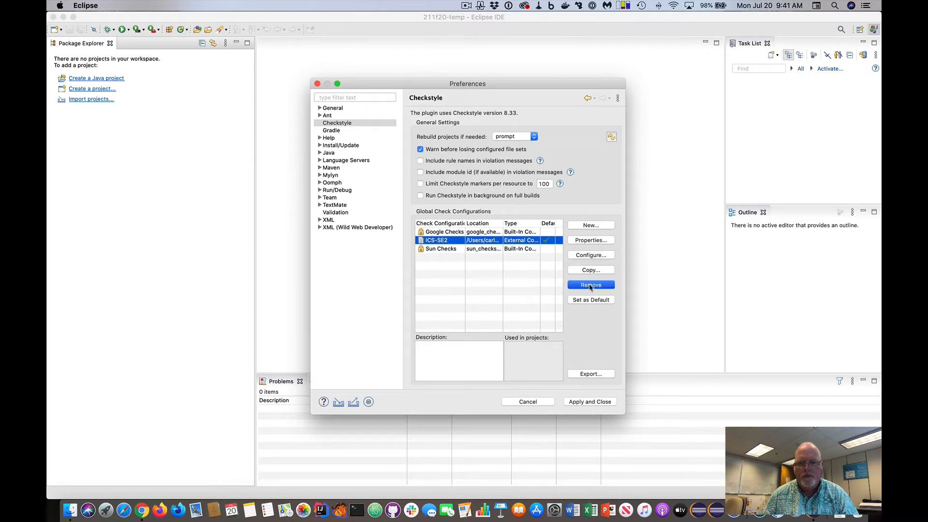
left_click(579, 255)
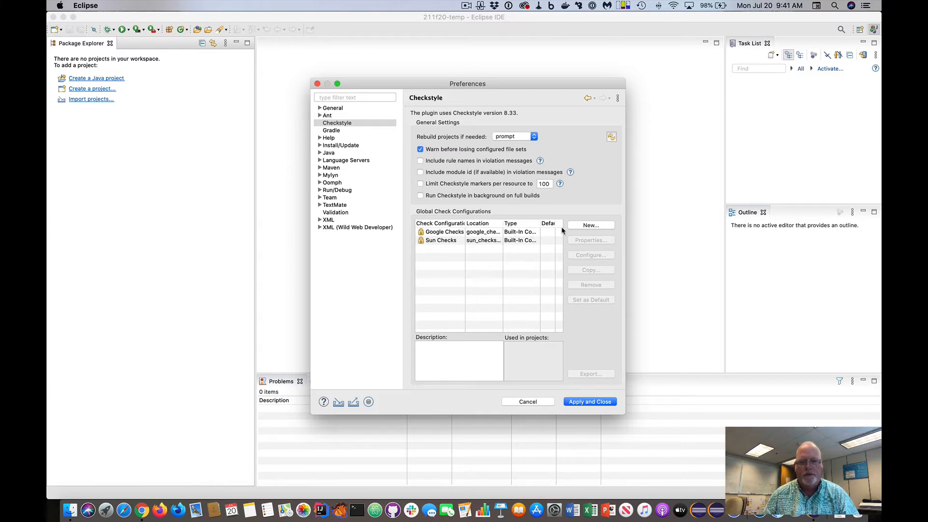
Step: Start a new External Configuration File check configuration named ICS-SE, checking the guide in Chrome for the settings
left_click(589, 228)
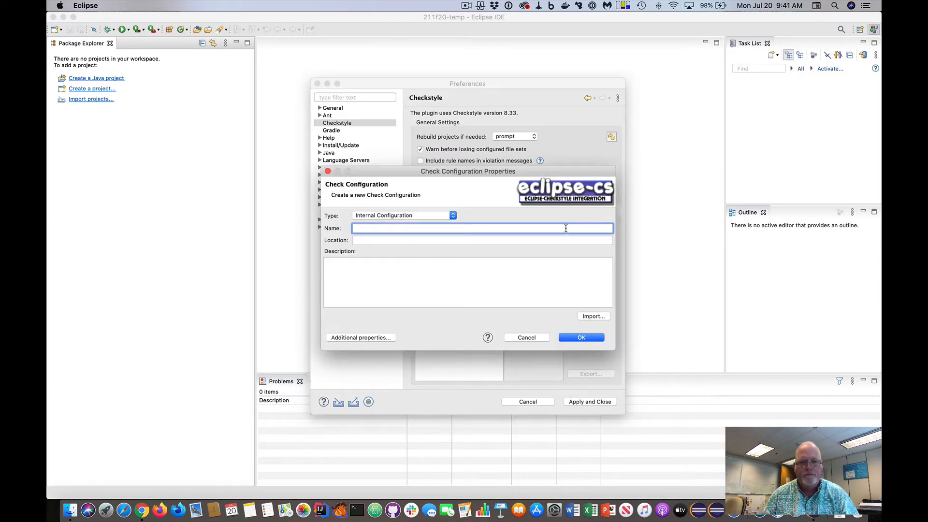
left_click(453, 215)
left_click(421, 224)
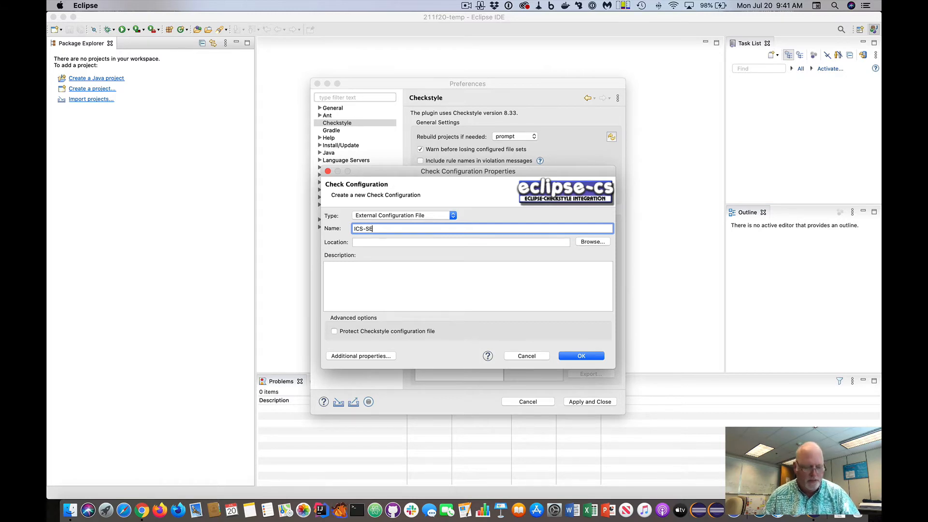
key("super+Tab")
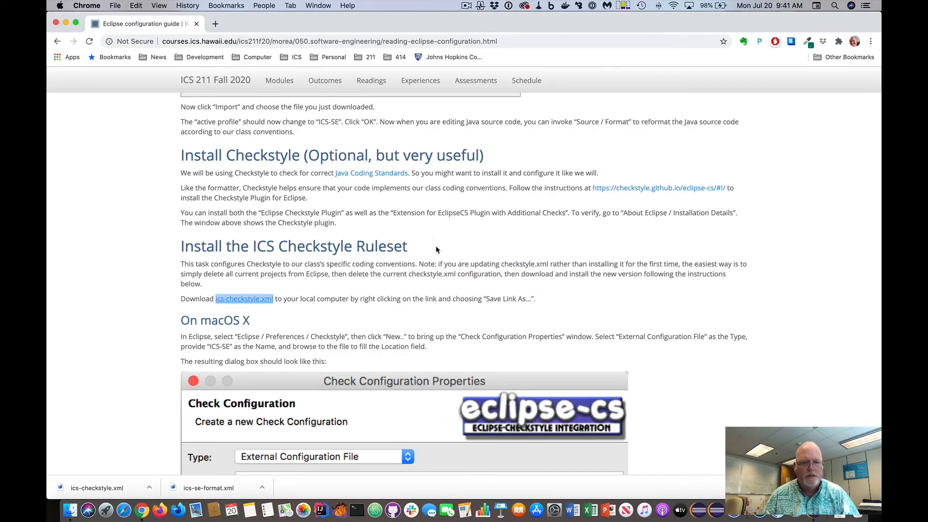
scroll(445, 289, "down", 5)
key("super+Tab")
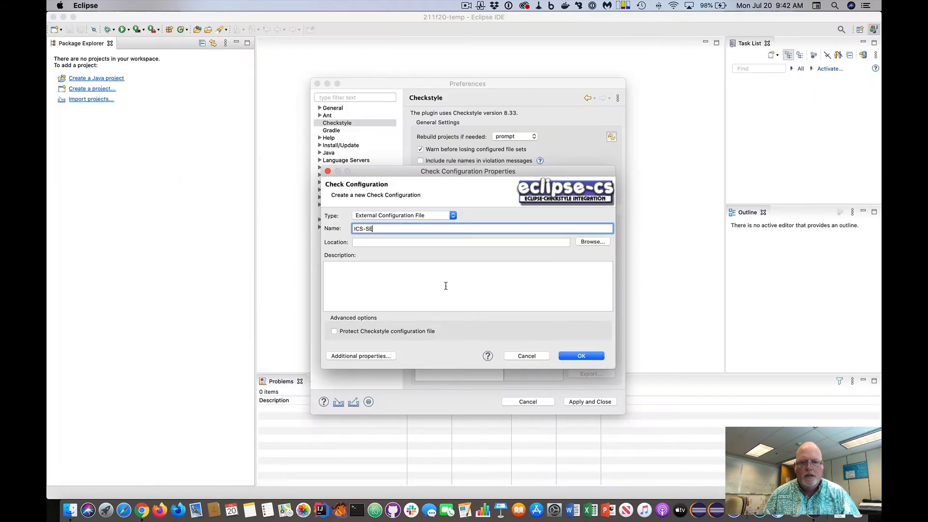
Step: Set the check configuration's location to ics-checkstyle.xml in the Downloads folder
left_click(586, 245)
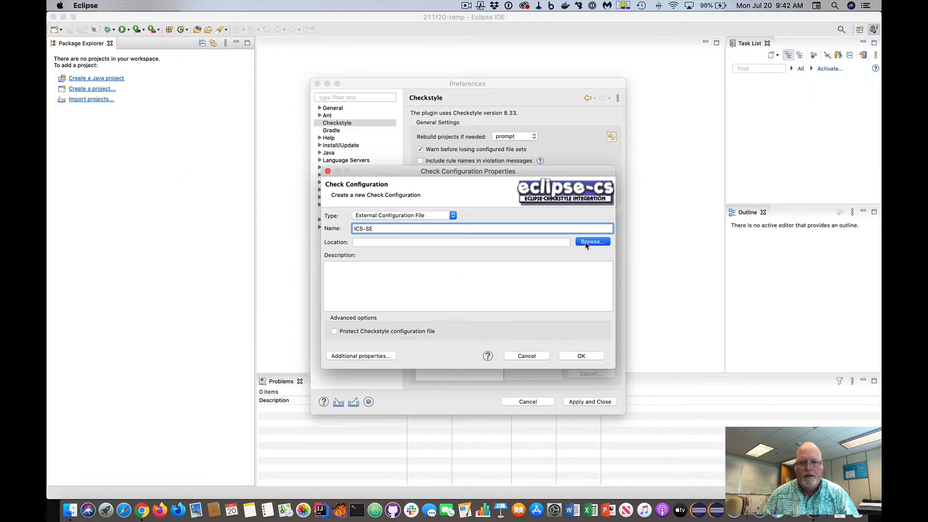
scroll(455, 223, "down", 3)
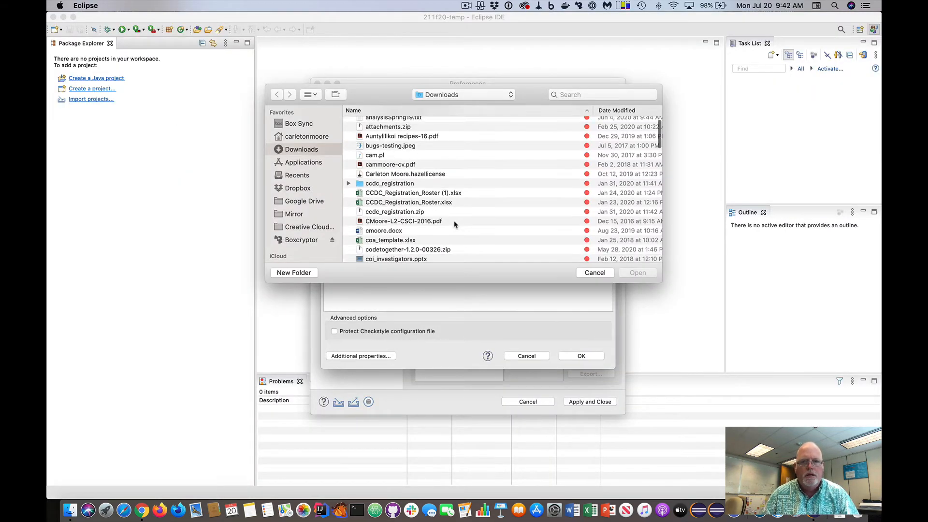
scroll(455, 224, "down", 12)
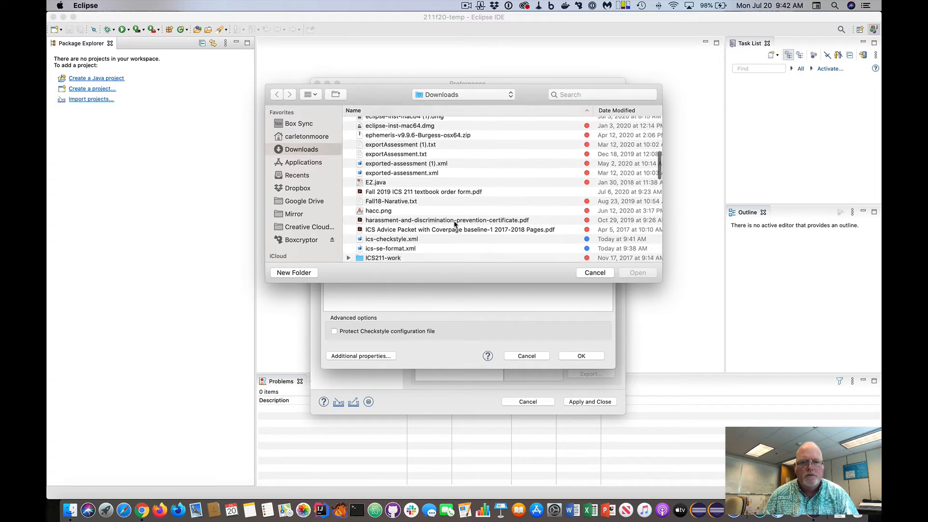
scroll(455, 224, "down", 1)
left_click(376, 225)
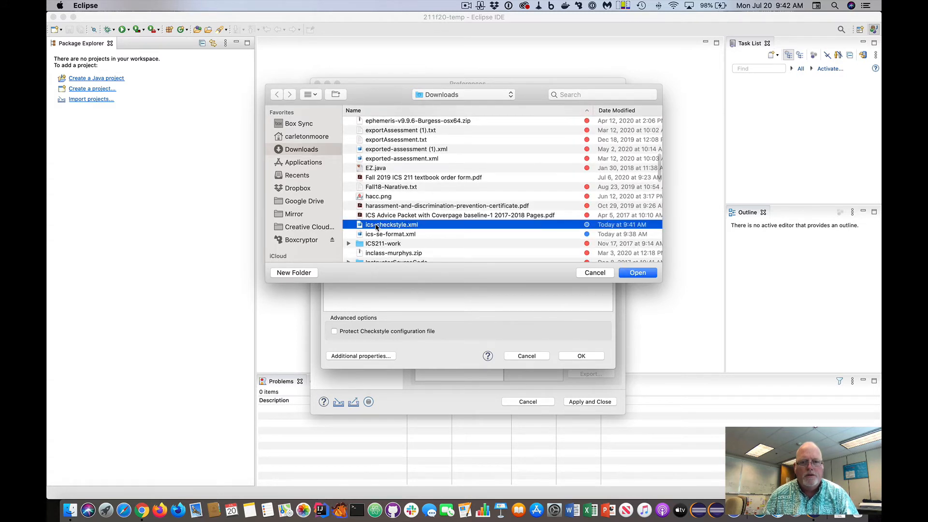
left_click(637, 273)
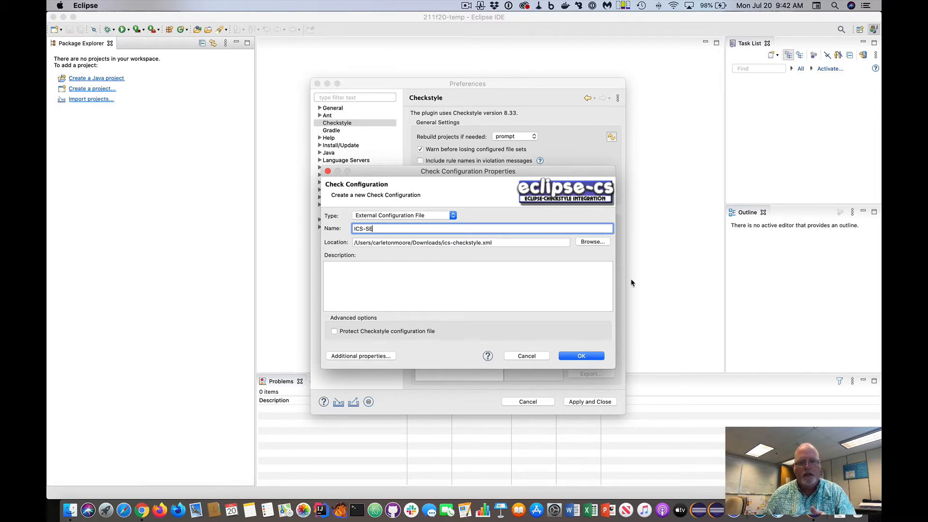
Step: Confirm the new check configuration, make ICS-SE the default and apply the preferences
left_click(580, 359)
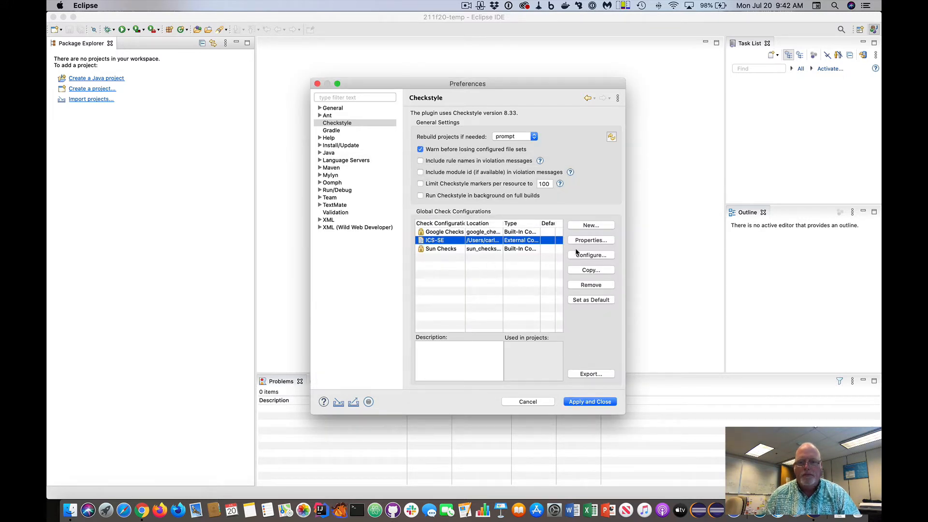
left_click(590, 301)
left_click(590, 402)
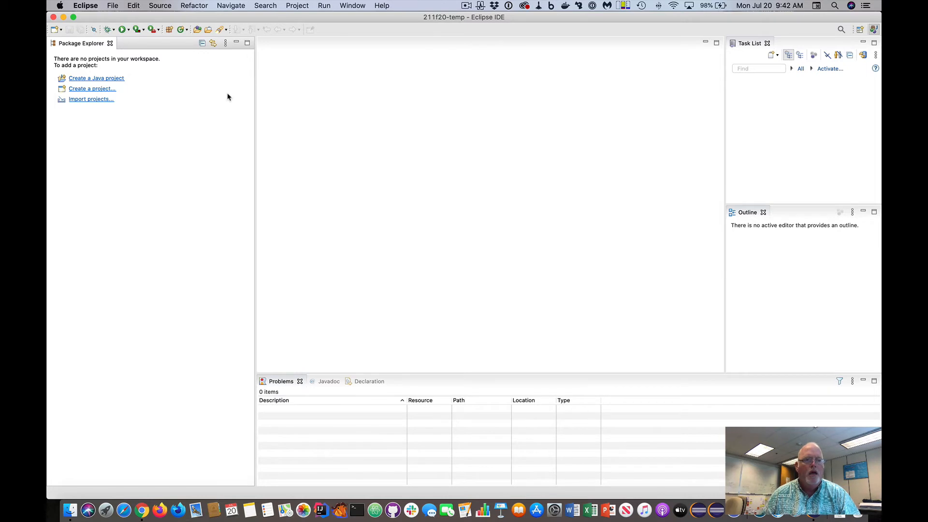
Step: Create a Java project named with the user's username, keeping the default settings and declining the module-info.java file
left_click(94, 79)
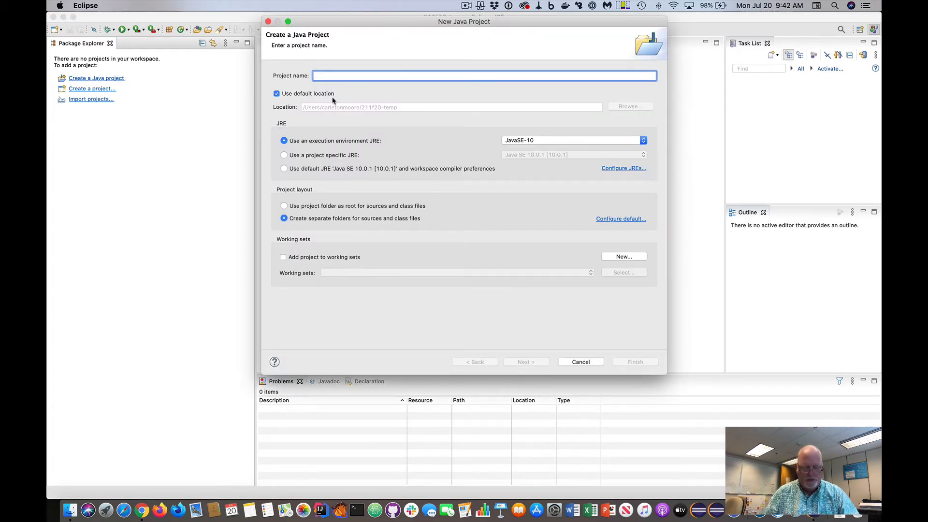
type("cmoore")
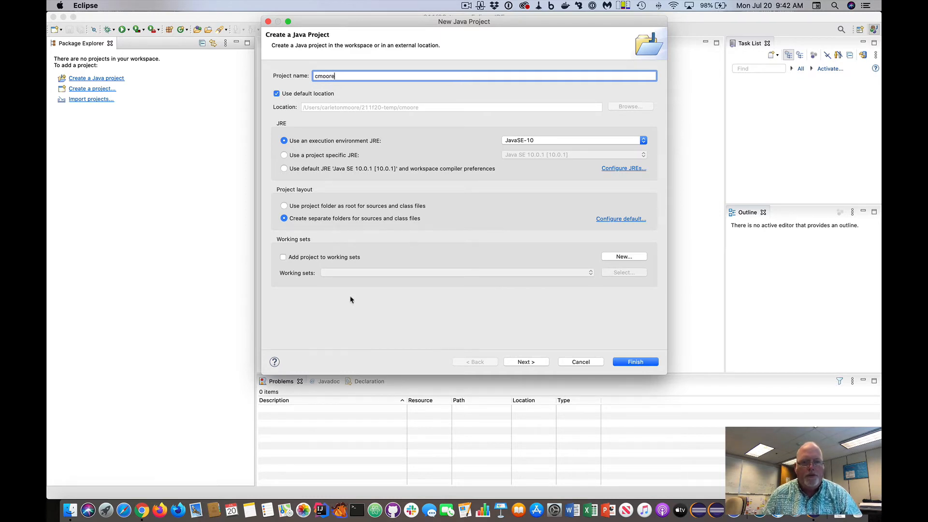
left_click(636, 362)
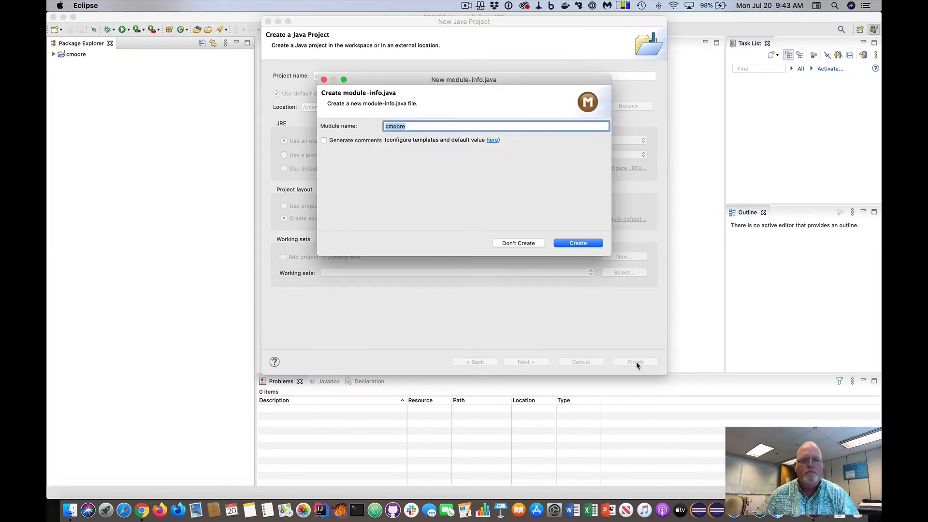
left_click(512, 245)
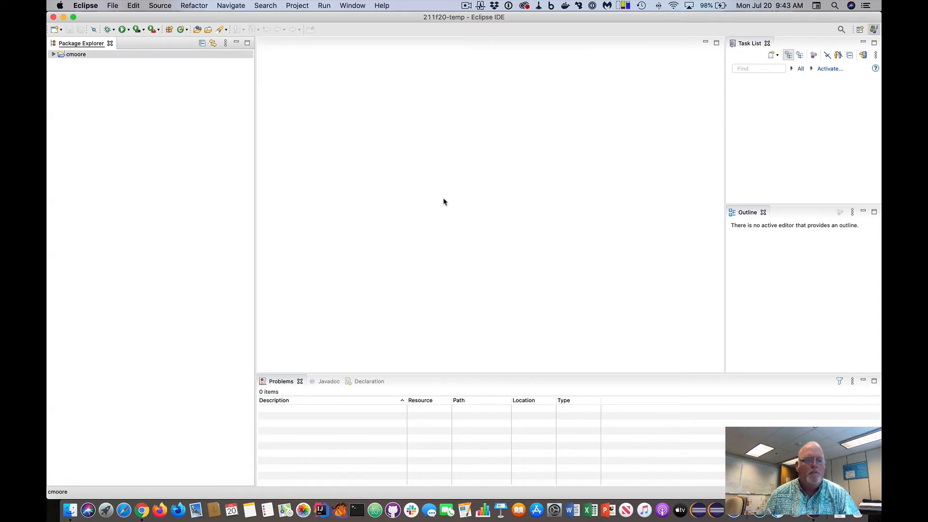
Step: Activate Checkstyle in the new project's properties with the ICS-SE (Global) configuration and rebuild the project
right_click(79, 58)
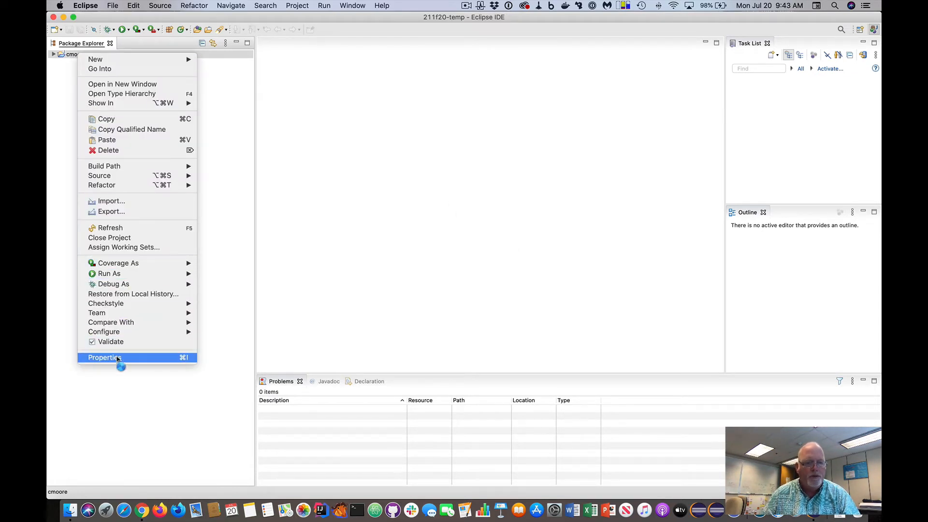
left_click(117, 358)
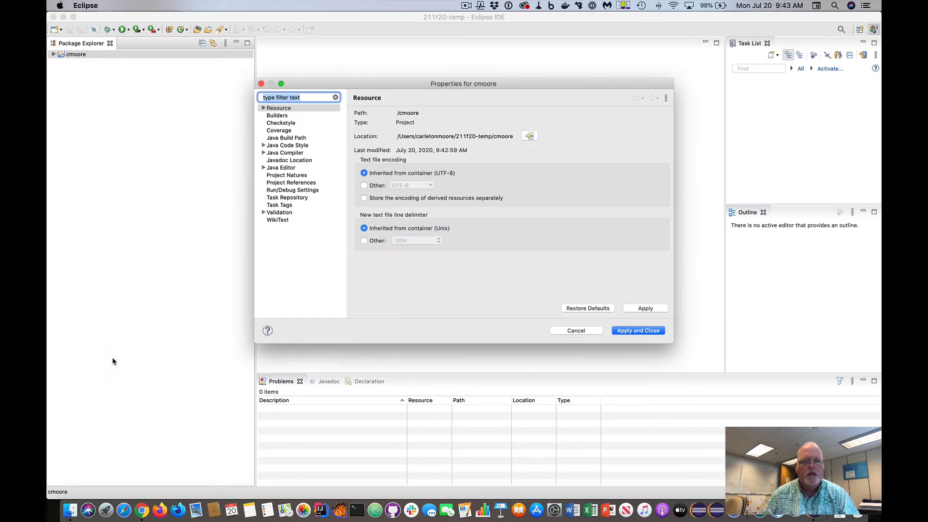
left_click(279, 124)
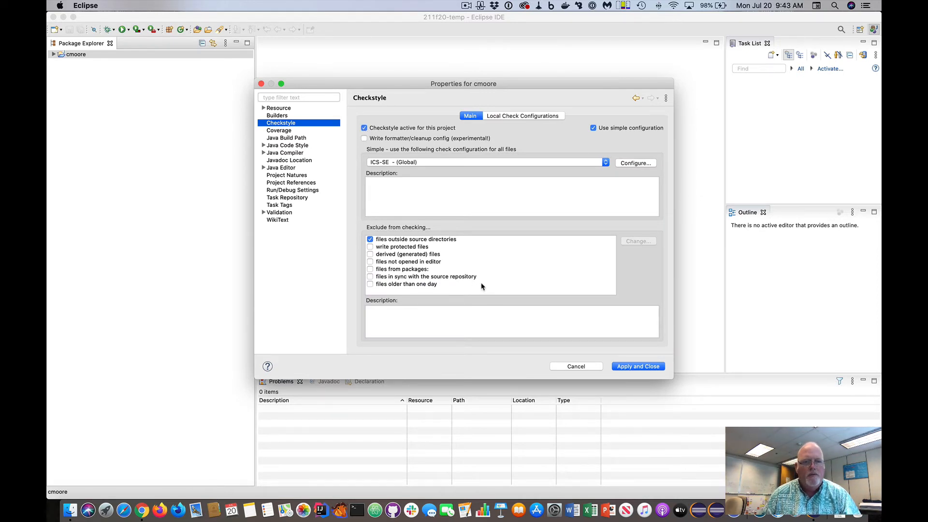
left_click(264, 146)
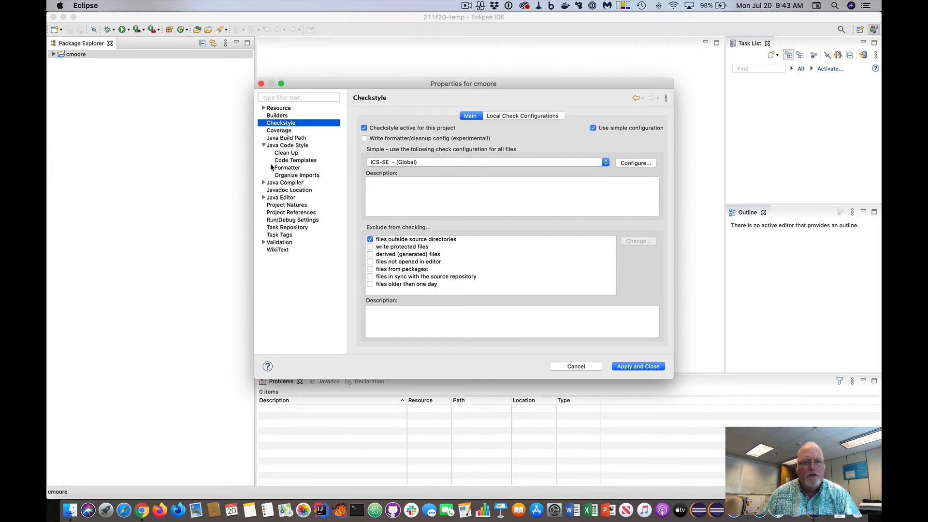
left_click(264, 146)
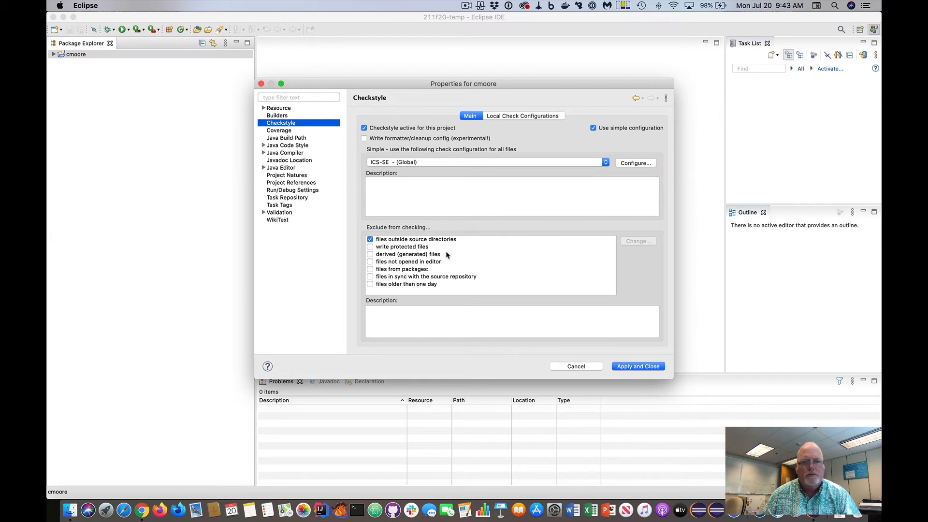
left_click(635, 373)
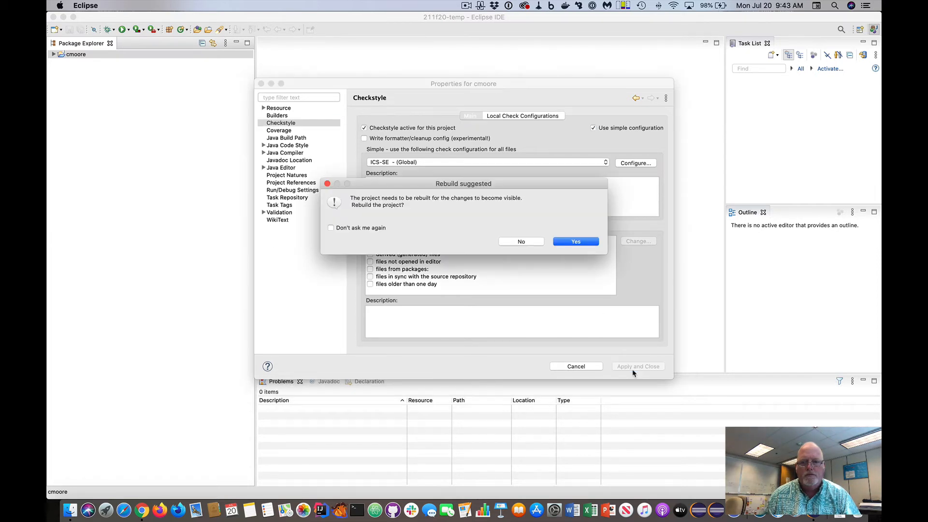
left_click(580, 245)
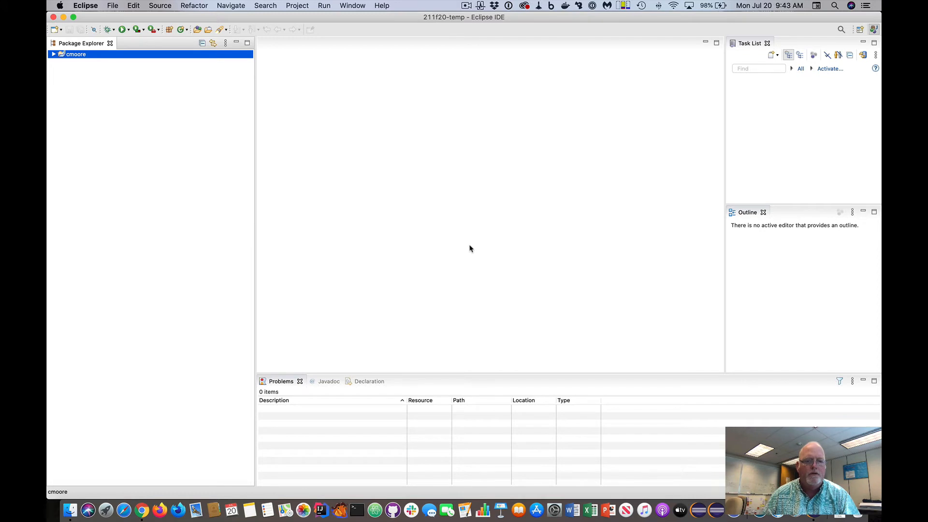
Step: Enable automatically adding comments for new methods, types, modules, packages and files in the Java code template preferences, and apply
left_click(87, 5)
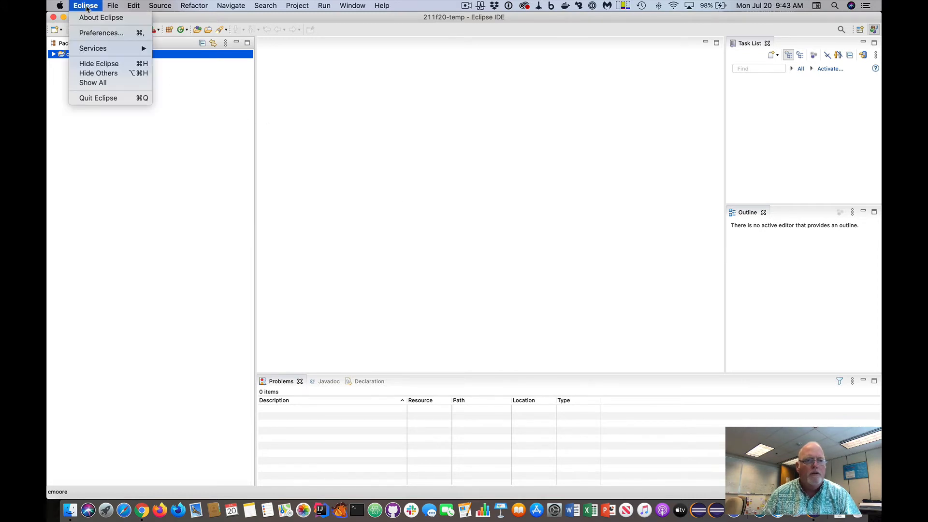
left_click(92, 33)
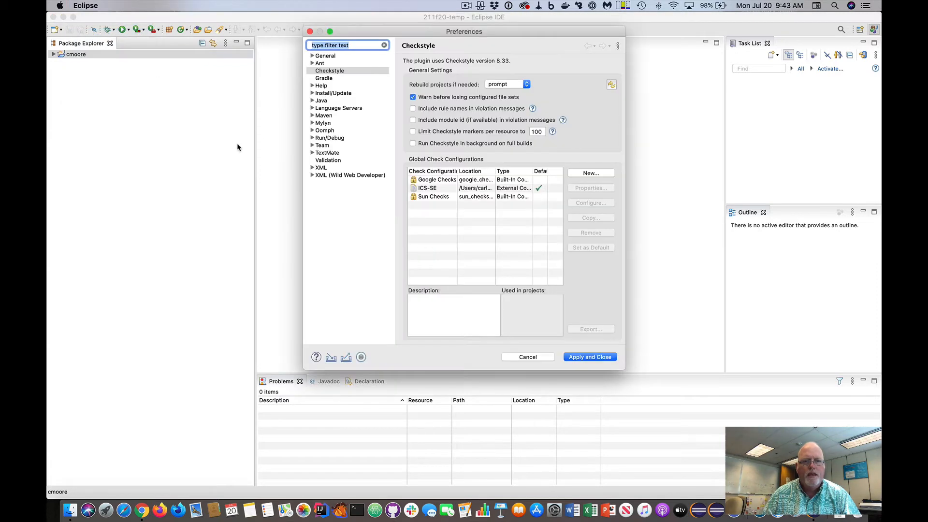
left_click(313, 101)
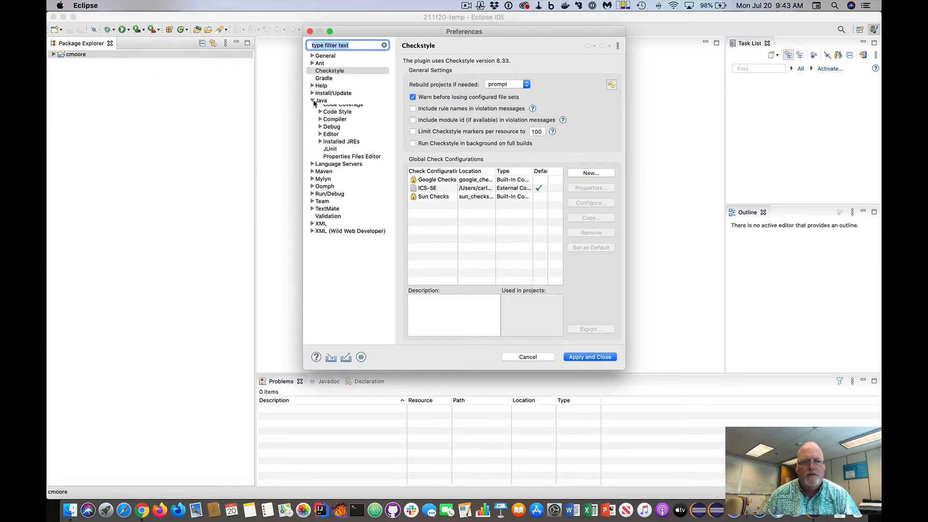
left_click(320, 131)
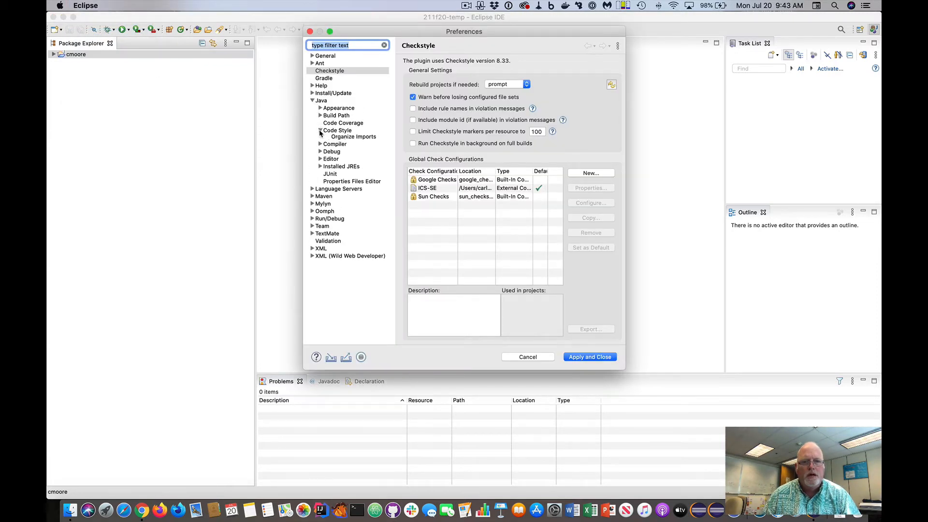
left_click(348, 147)
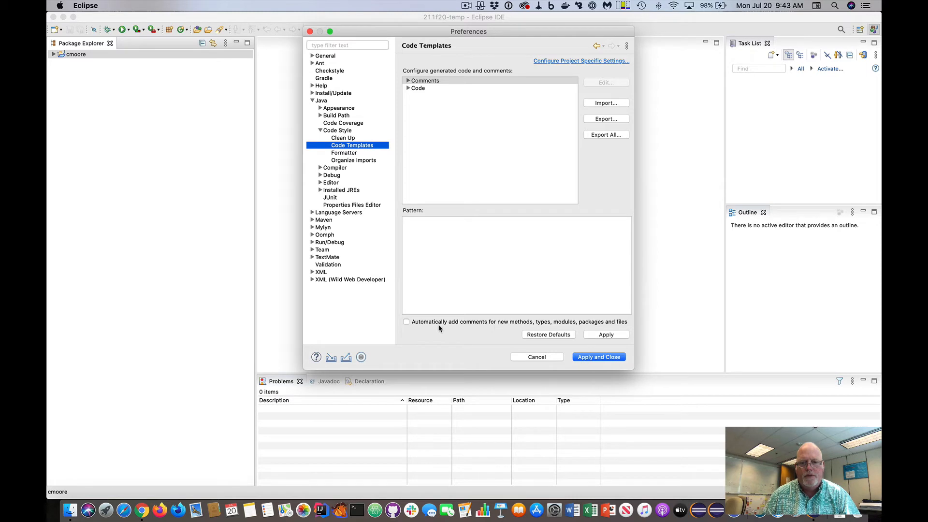
left_click(407, 322)
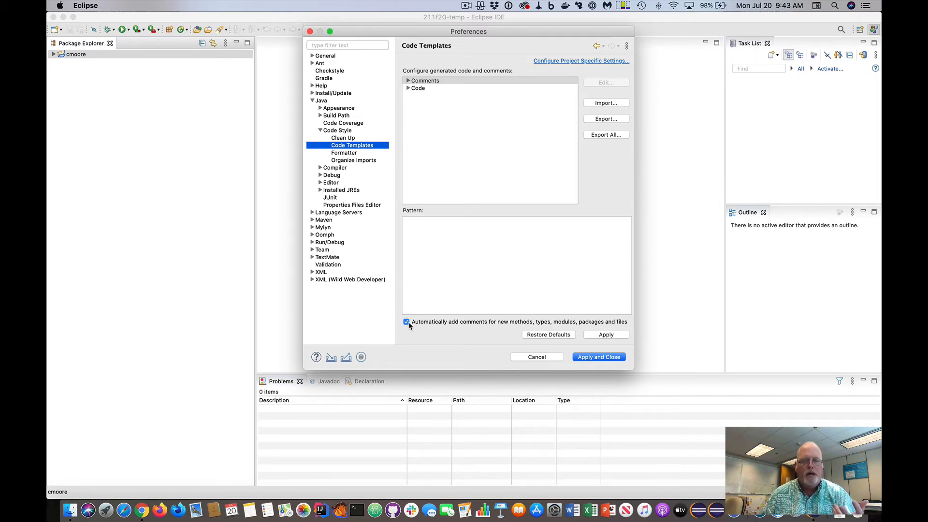
left_click(598, 358)
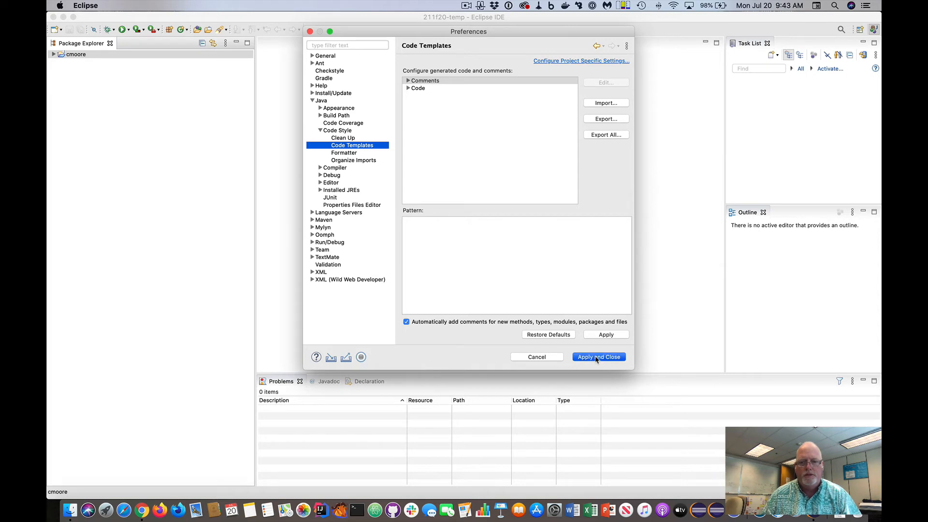
Step: Create a public class Foo with a main method stub and generated comments in src, and expand its warnings and file header comment
left_click(54, 55)
left_click(72, 72)
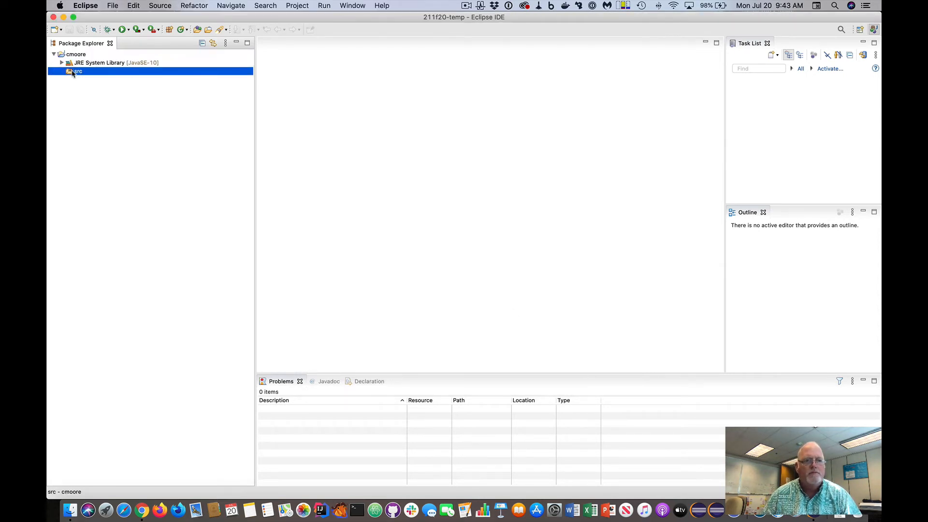
left_click(181, 30)
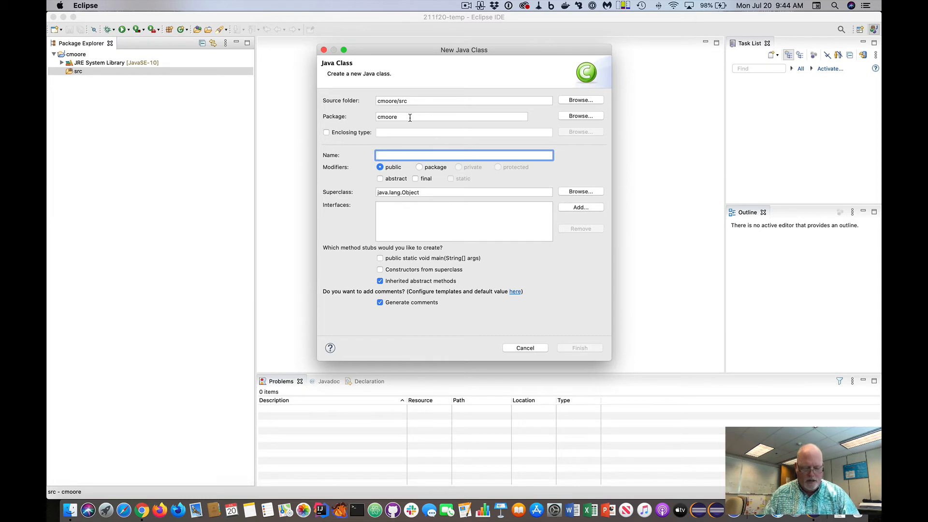
type("Foo")
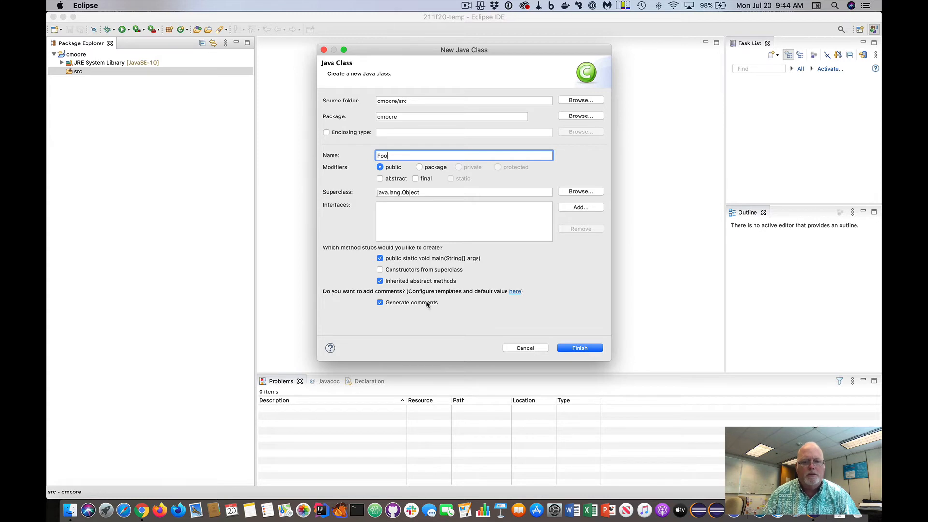
left_click(579, 348)
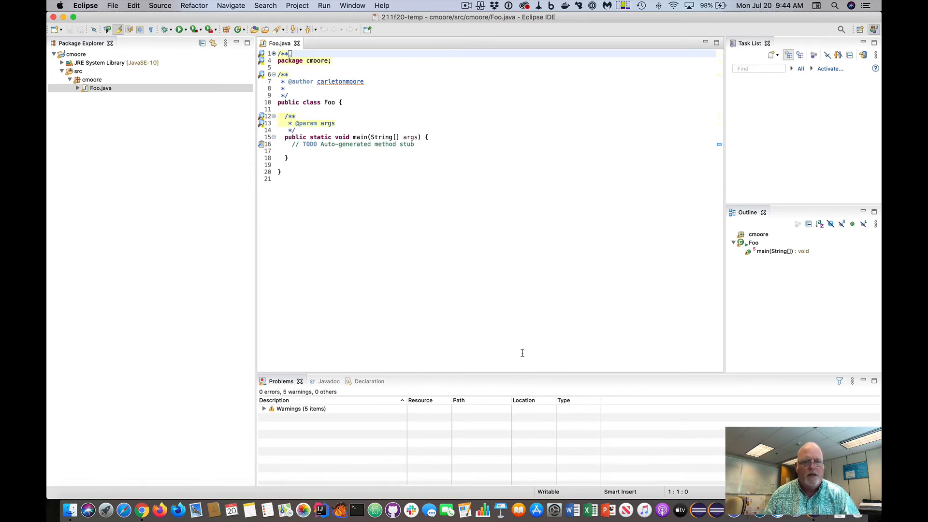
left_click(265, 409)
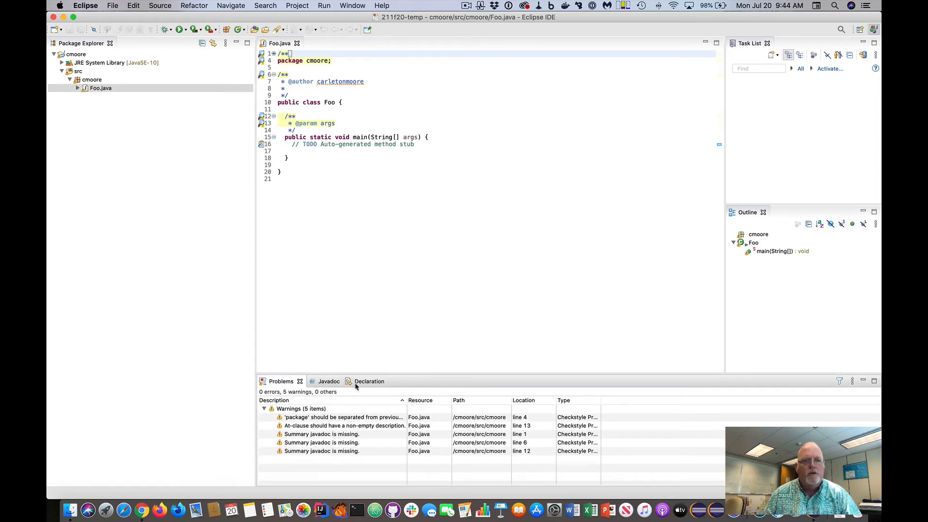
left_click(274, 54)
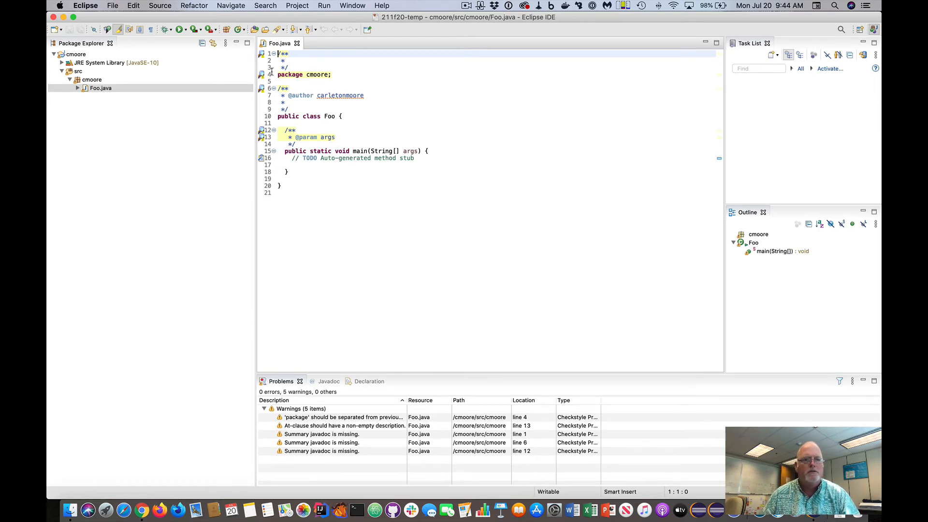
Step: Clear the whole pattern of the Files comment template in the Java code template preferences
left_click(87, 7)
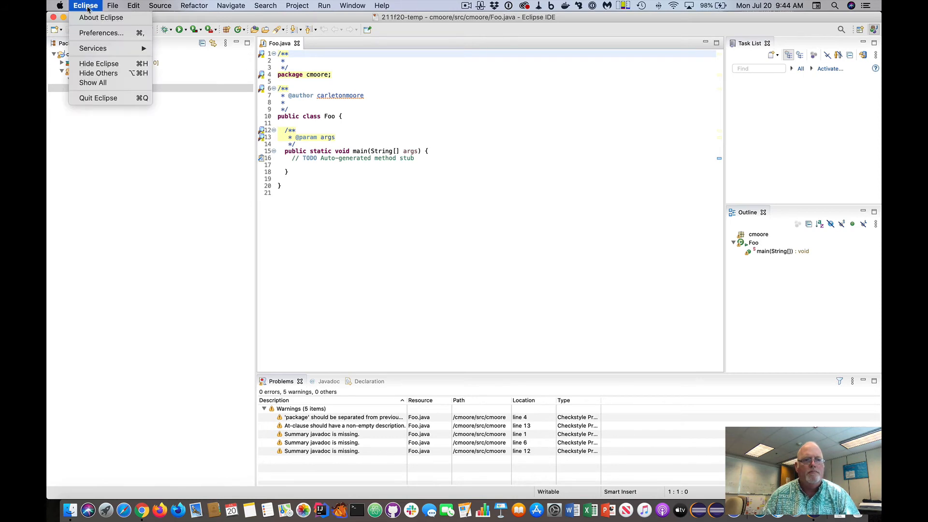
left_click(97, 33)
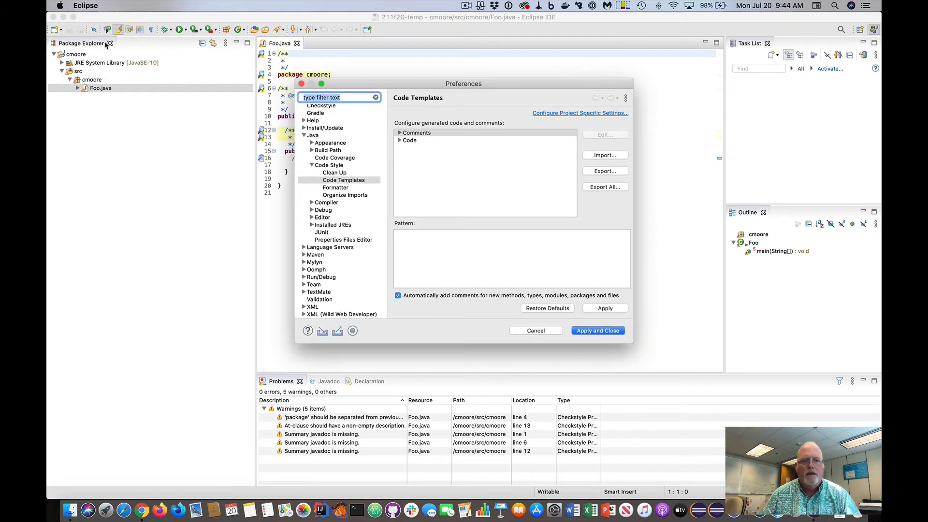
left_click(400, 133)
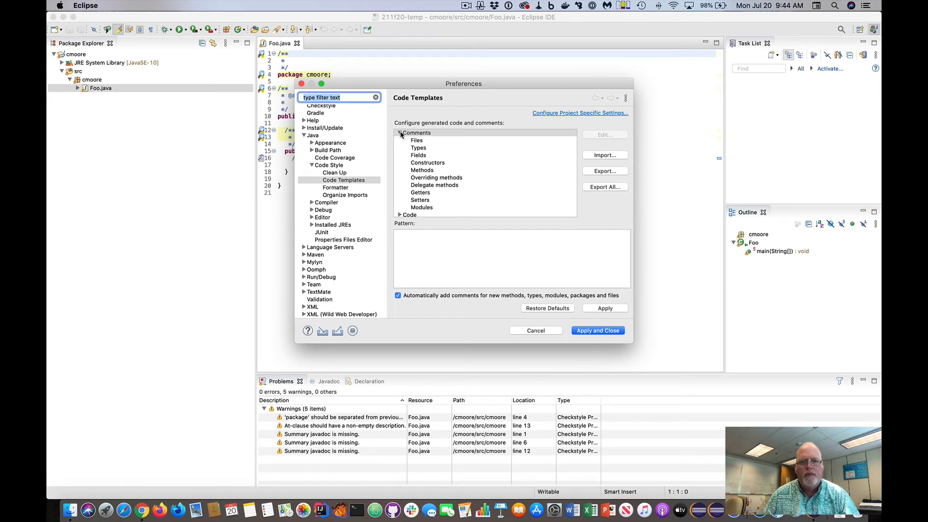
left_click(418, 141)
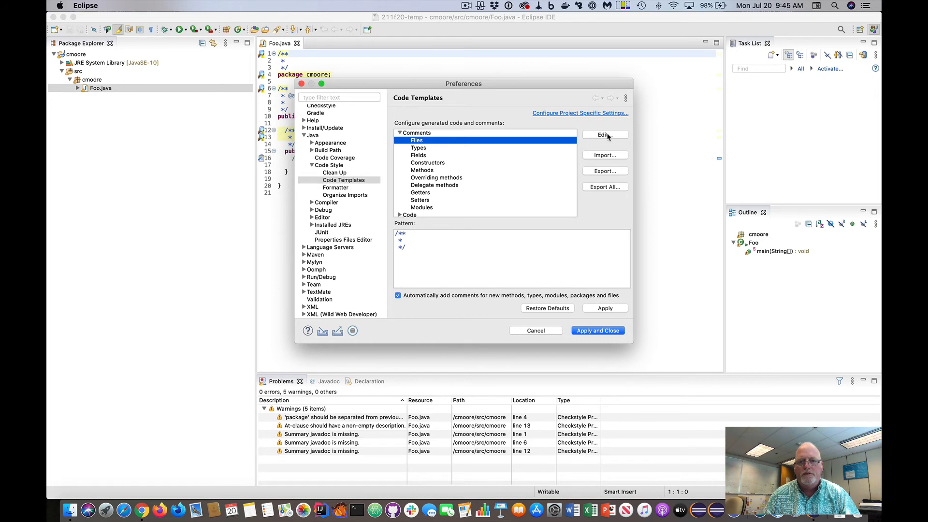
left_click(605, 134)
left_click_drag(384, 187, 323, 158)
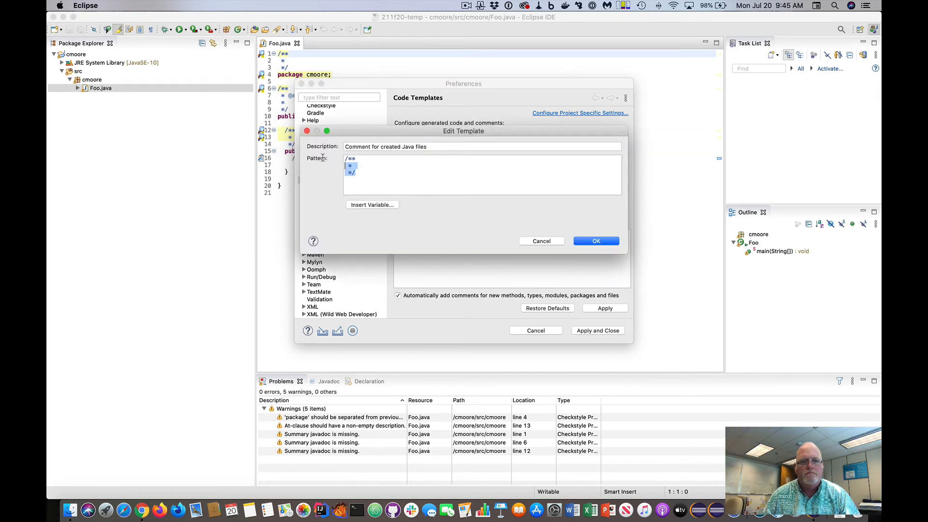
key("BackSpace")
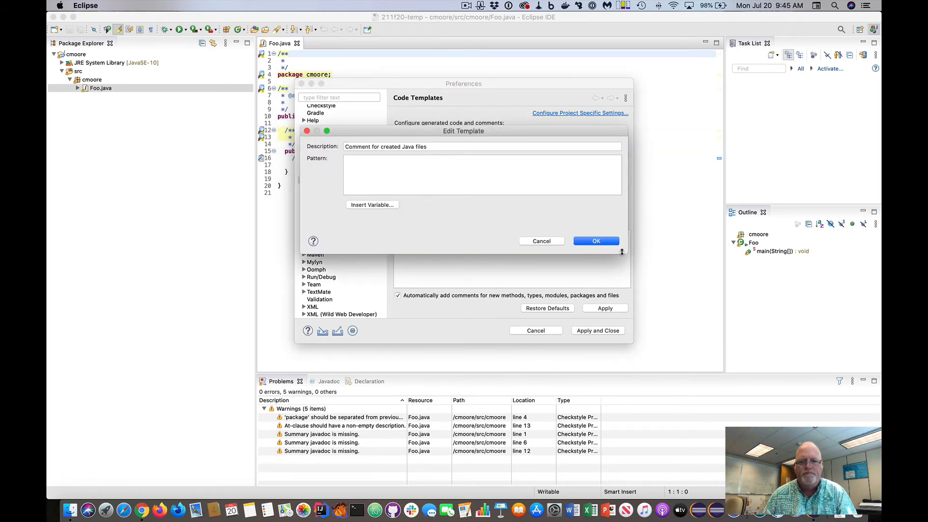
left_click(603, 242)
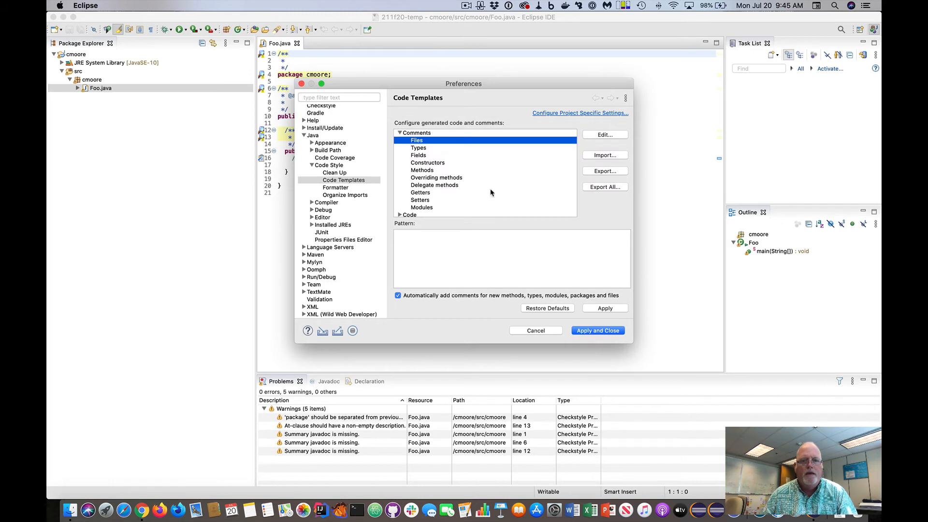
left_click(419, 148)
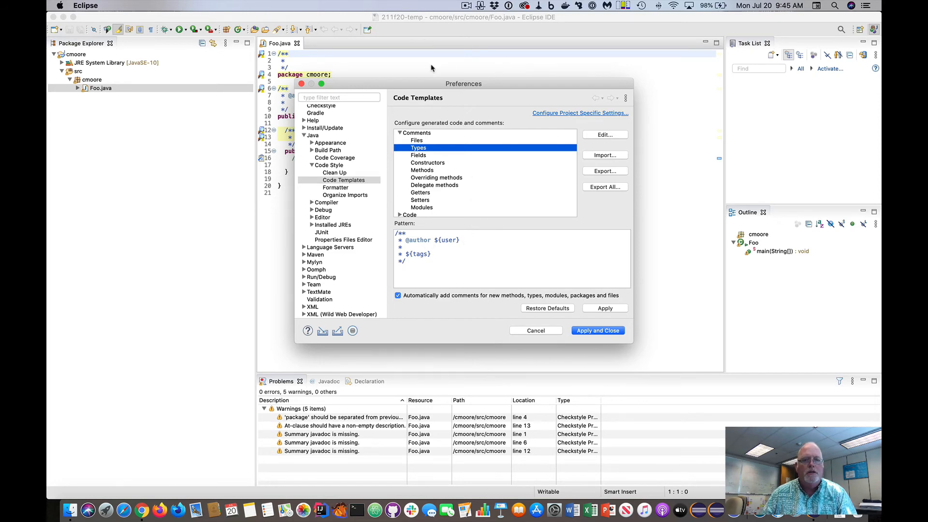
left_click_drag(471, 86, 586, 171)
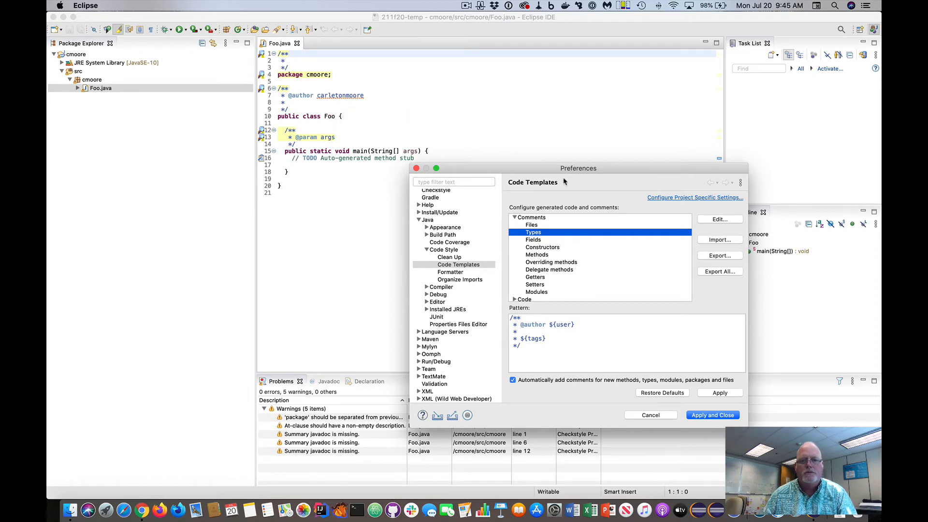
left_click_drag(575, 168, 552, 130)
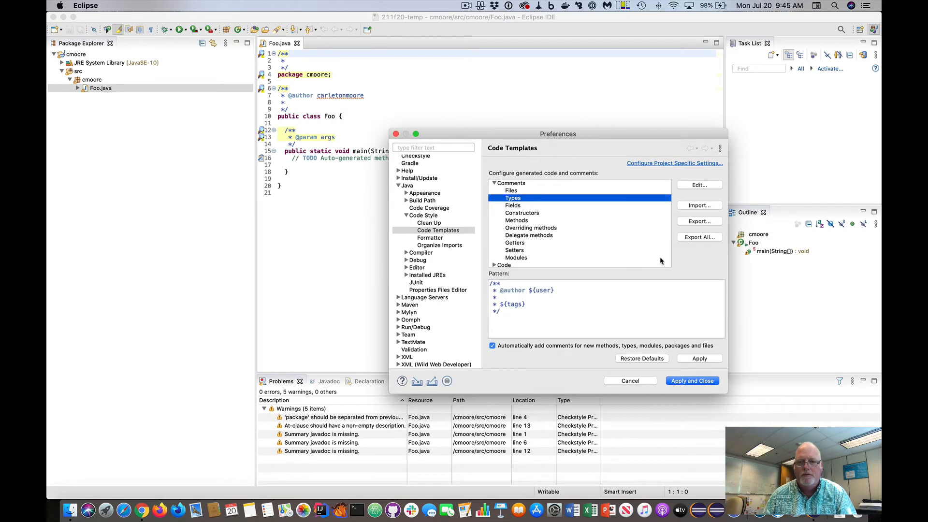
left_click(691, 187)
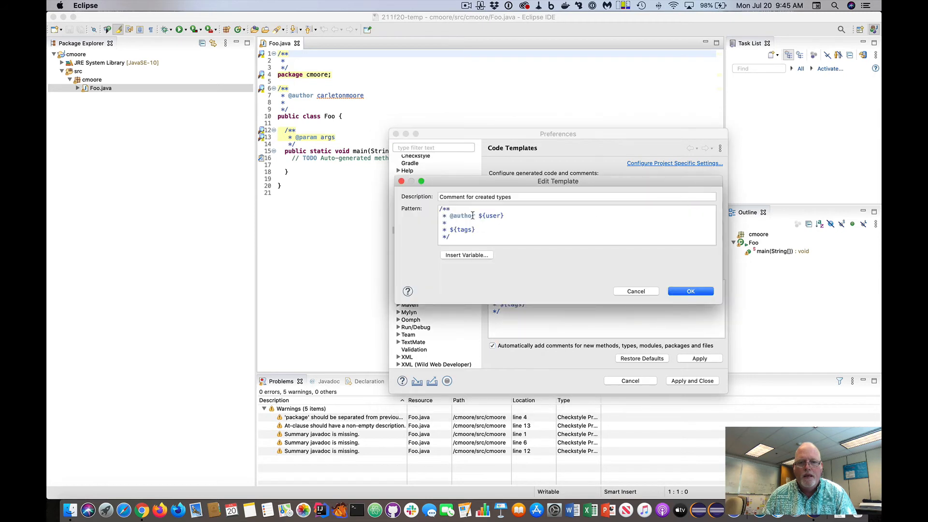
left_click_drag(480, 216, 514, 218)
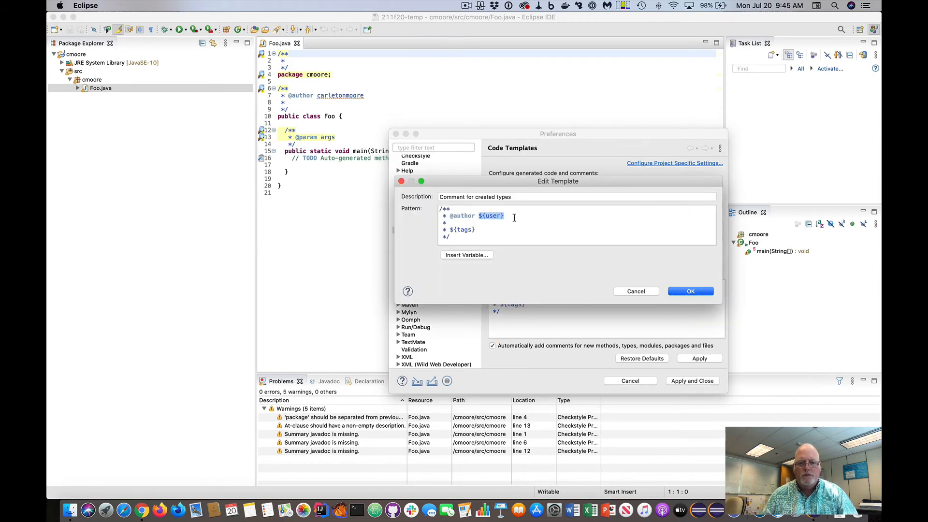
type("Cam")
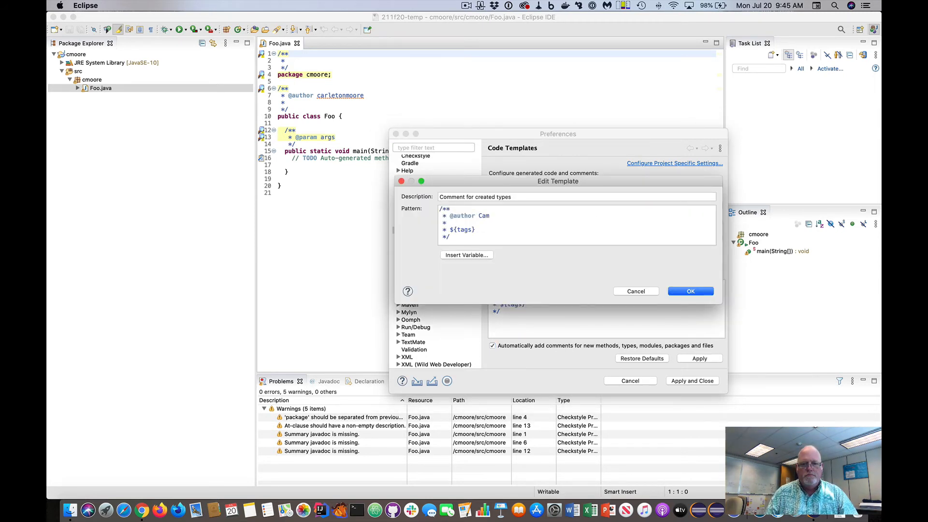
type(" Moore")
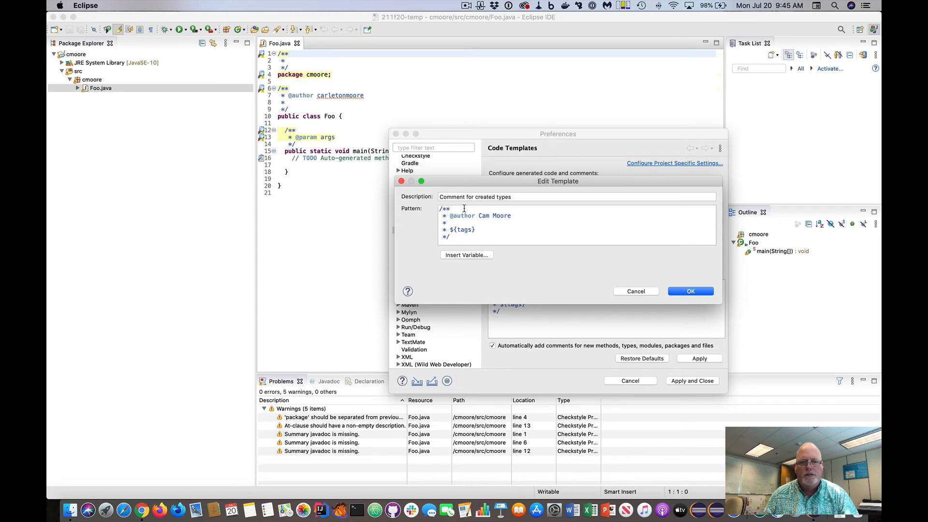
key("Return")
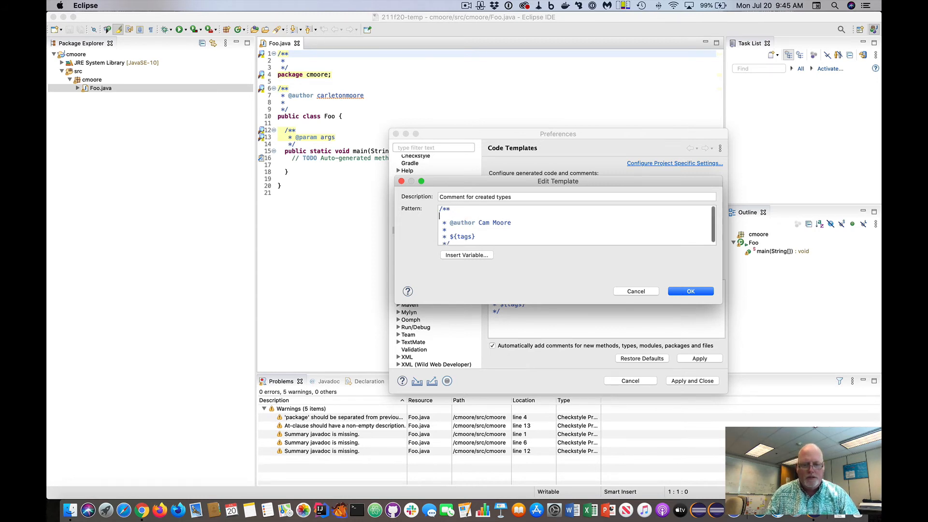
type("* R")
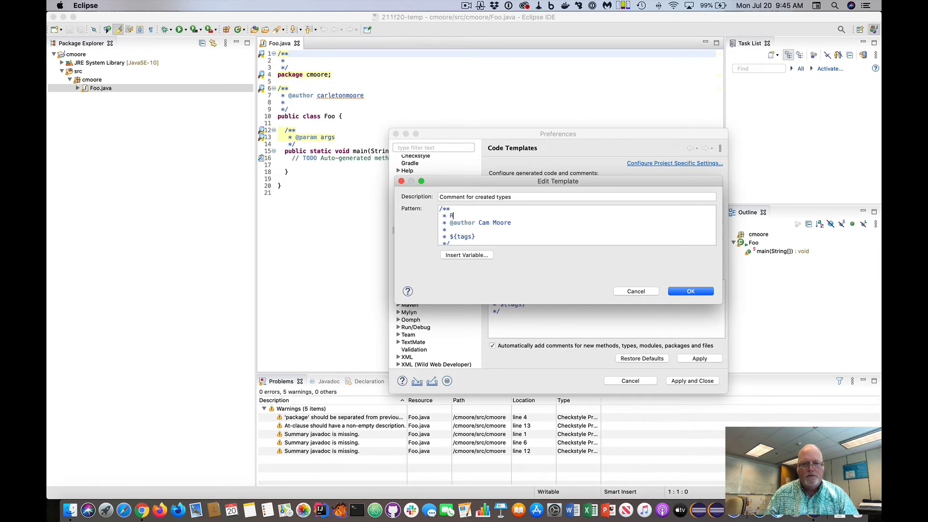
type("epresents a")
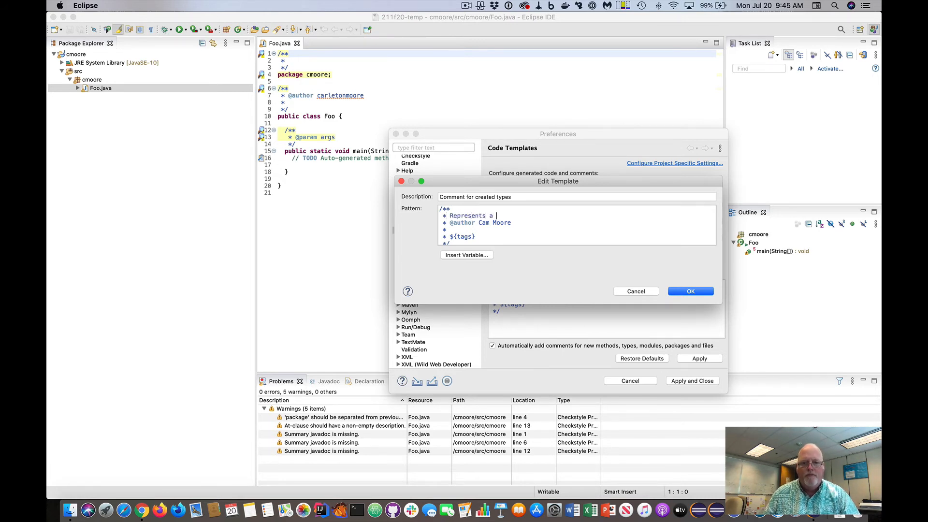
left_click(473, 256)
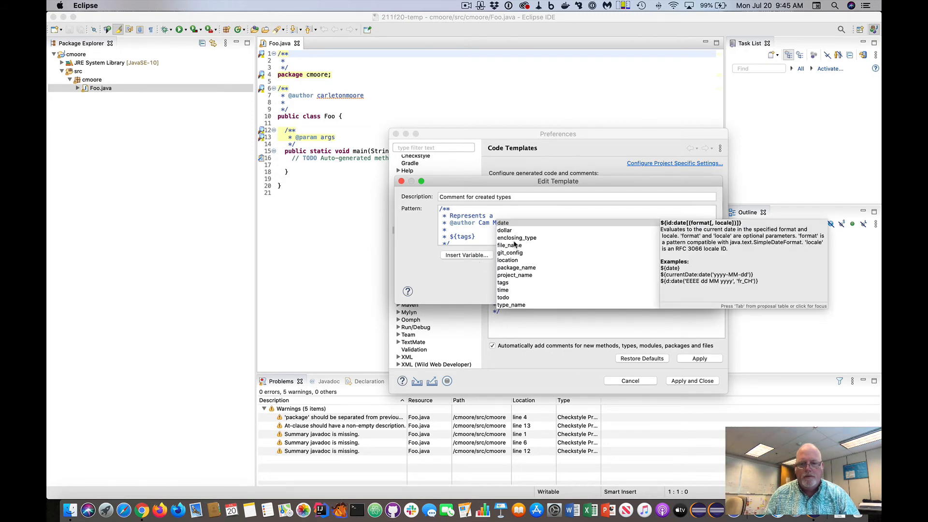
left_click(511, 305)
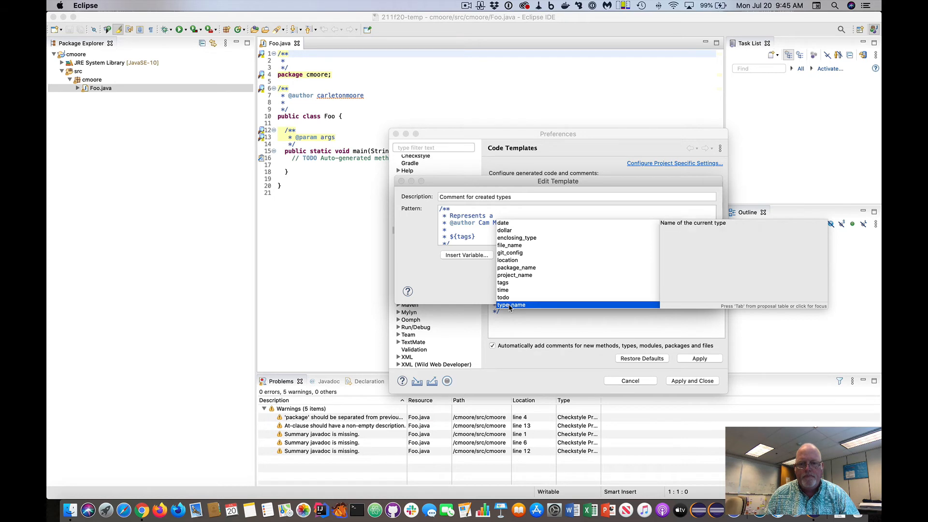
double_click(511, 305)
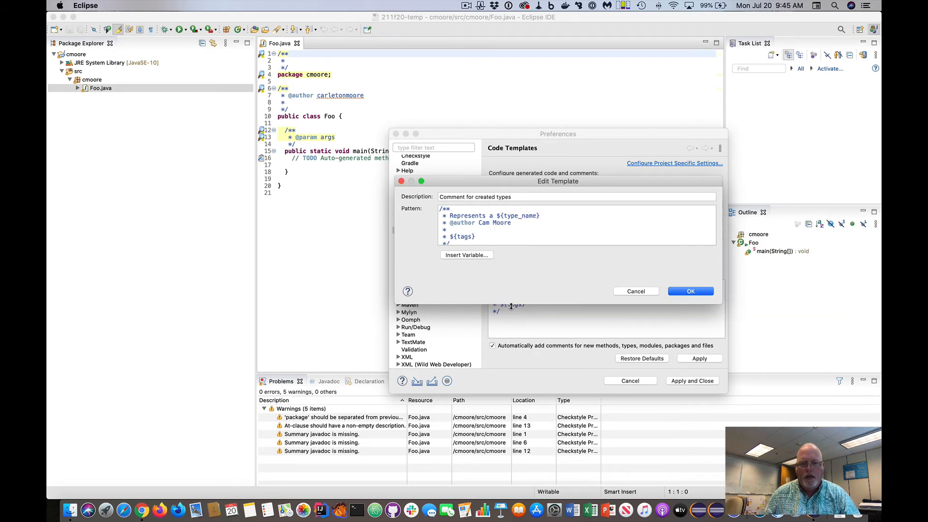
type(".")
key("Return")
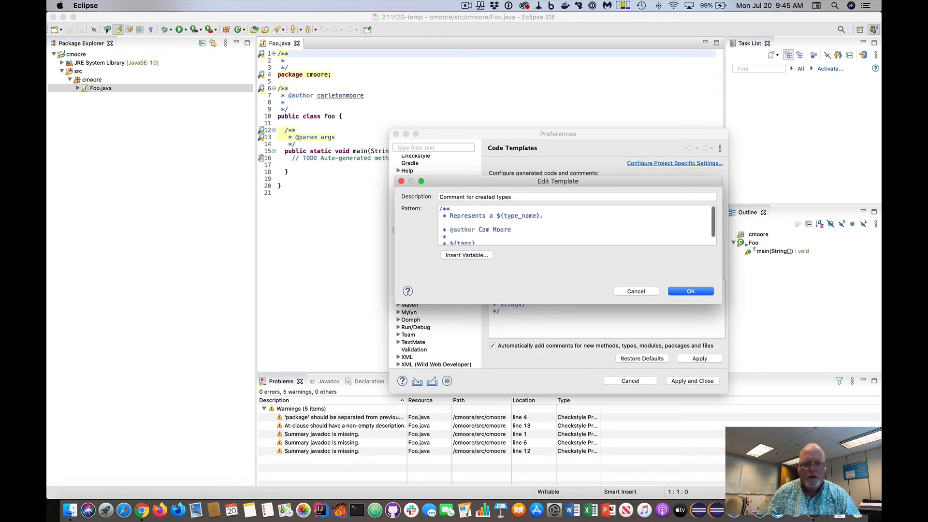
type("*")
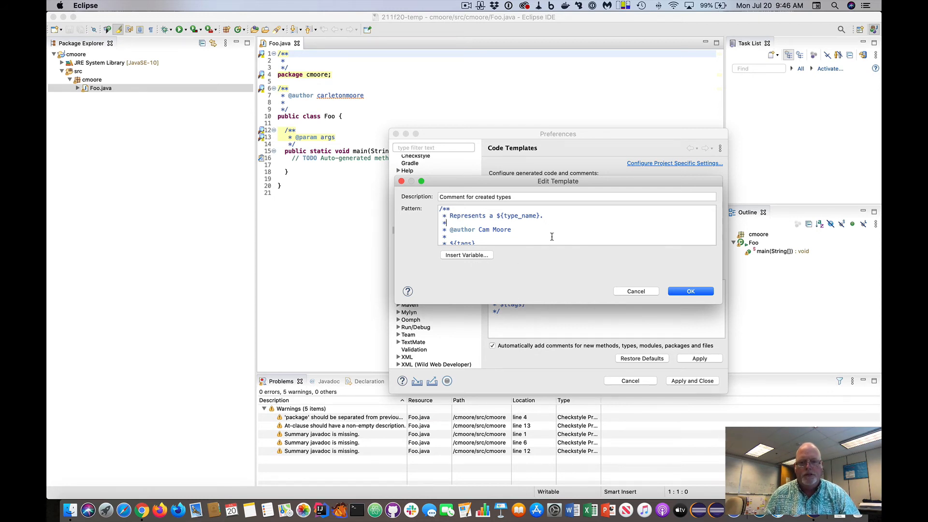
Step: Accept the Types template and begin a summary line "Creates a new" above ${tags} in the Constructors comment template
left_click(688, 293)
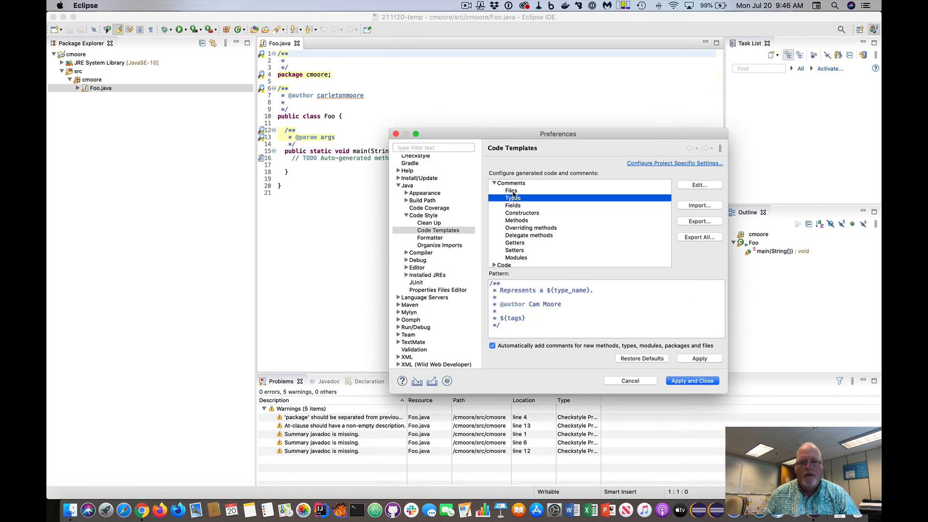
left_click(514, 207)
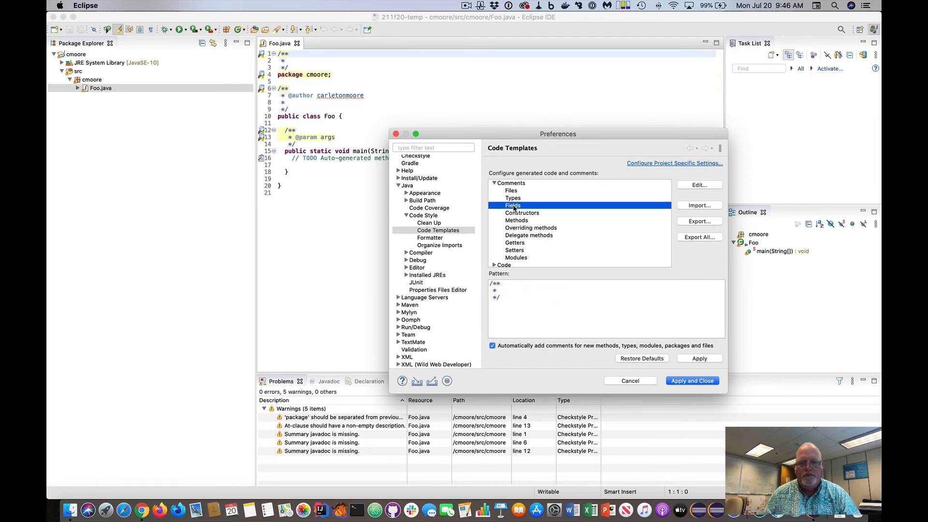
left_click(517, 214)
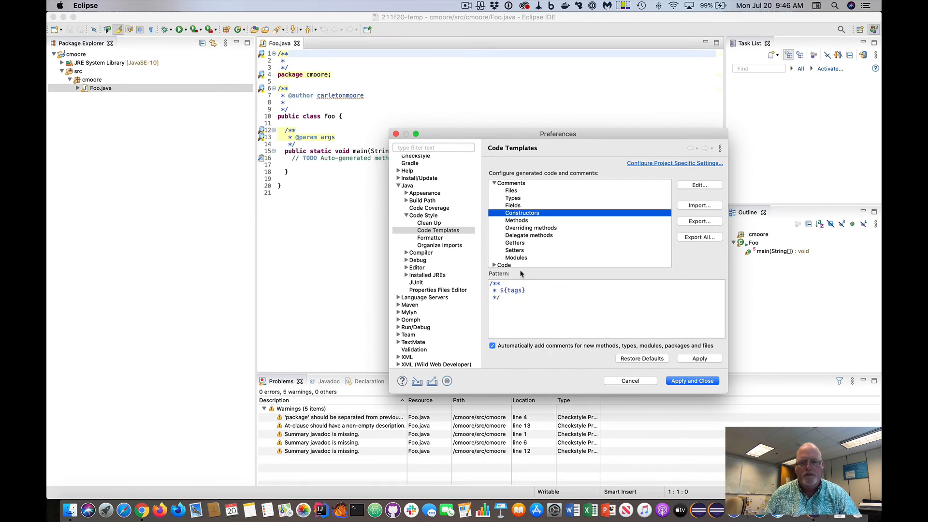
left_click(697, 189)
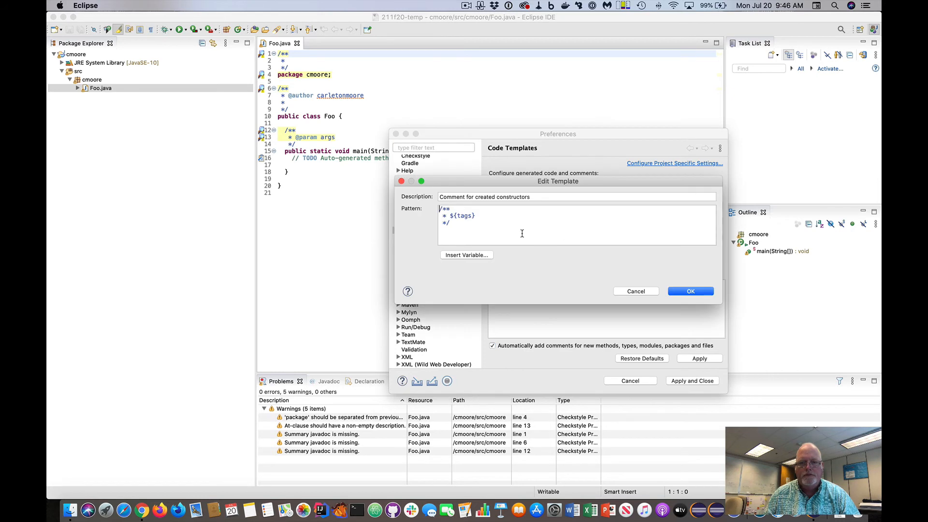
key("End")
key("Return")
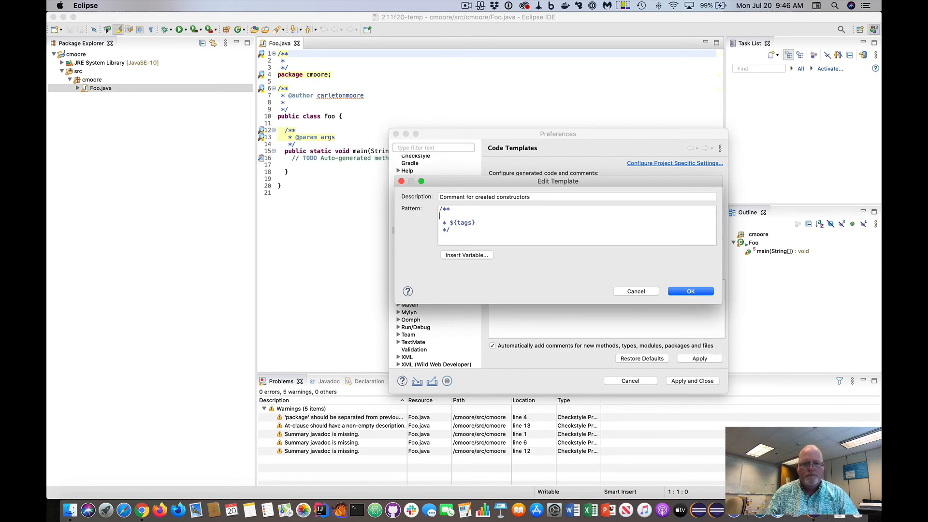
type("* C")
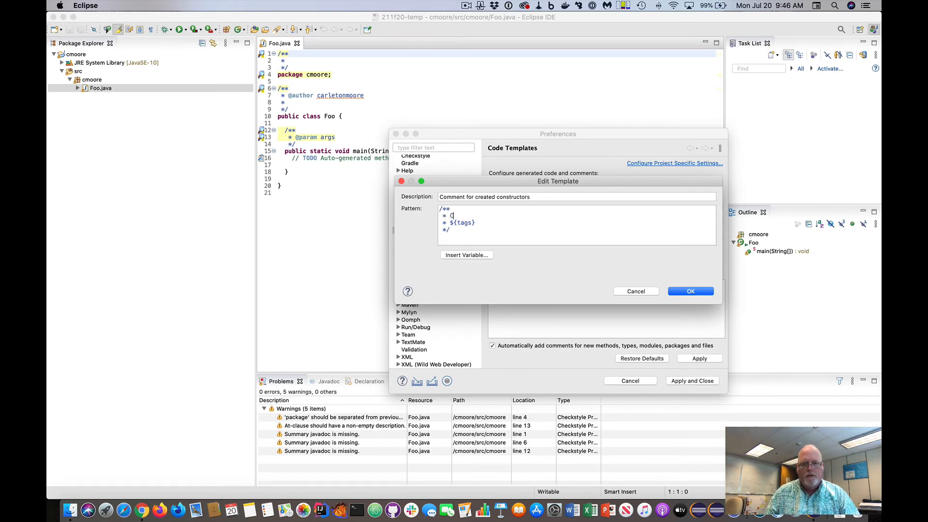
type("reates a new")
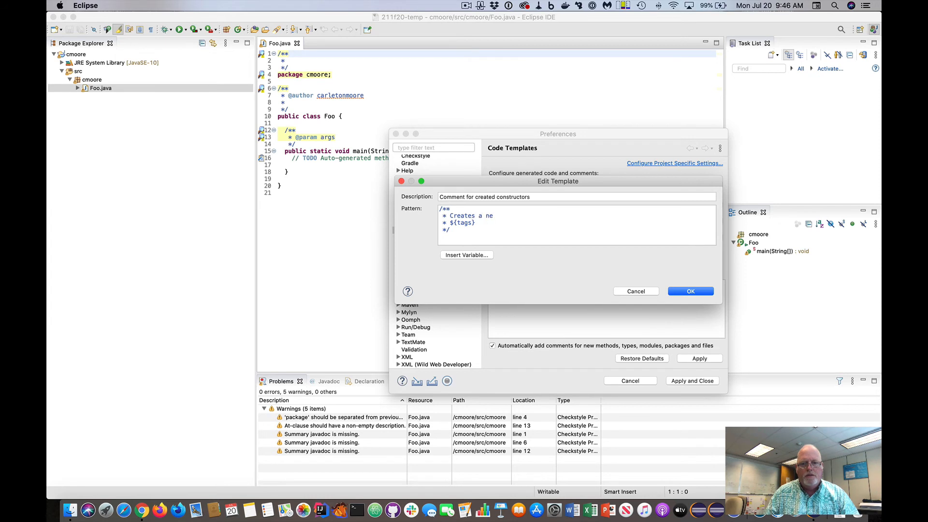
Step: Complete the Constructors summary with the enclosing_type variable and a period, add an empty comment line above ${tags}, and accept the template
left_click(469, 255)
key("Down")
key("Down")
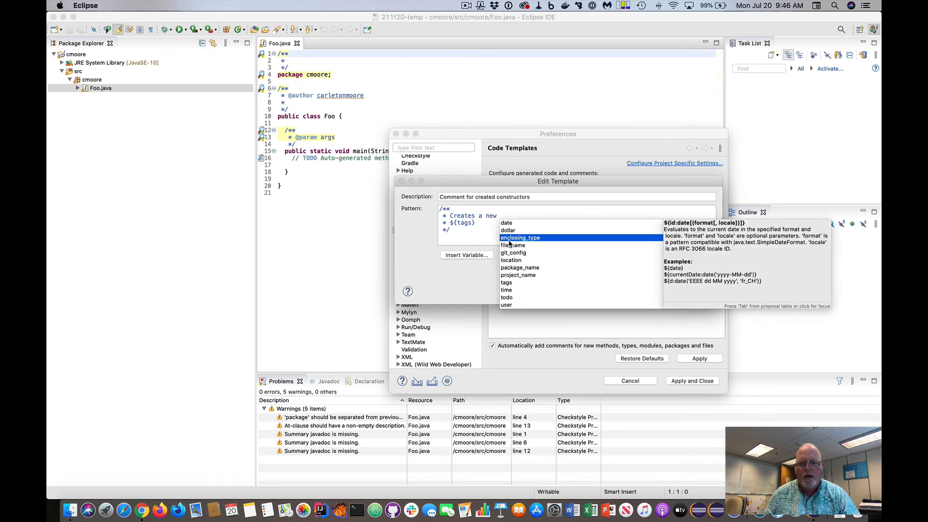
key("Return")
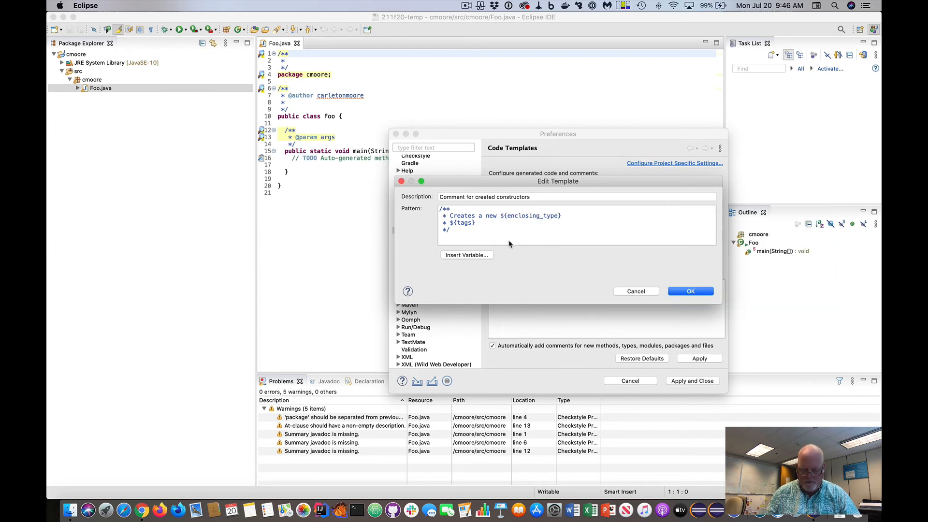
type(".")
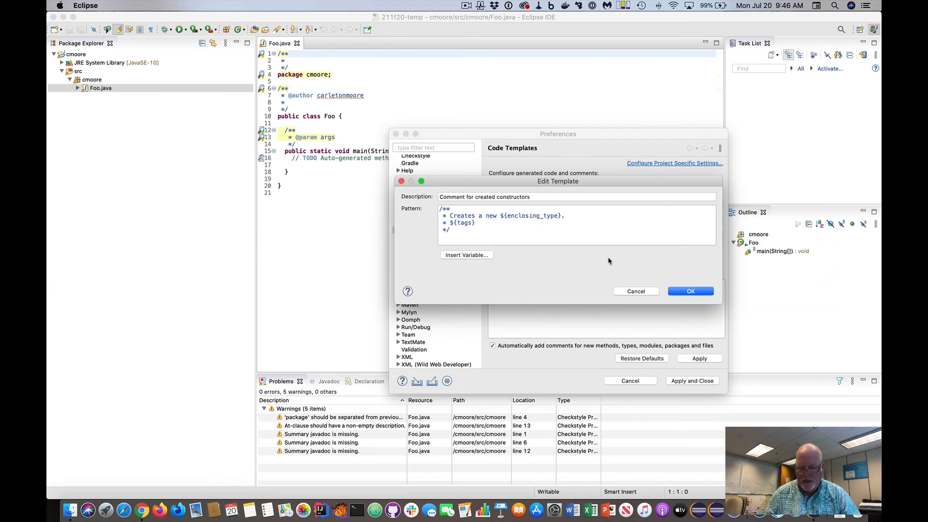
key("Return")
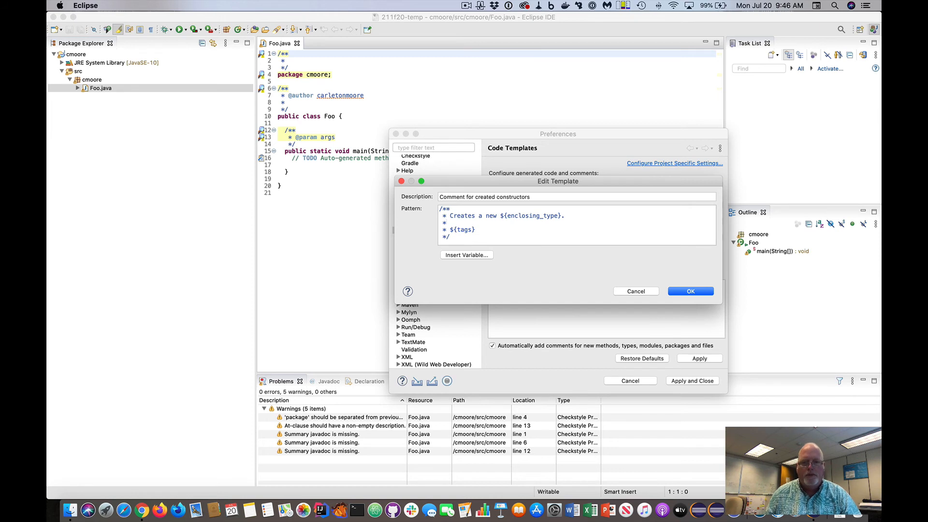
left_click(690, 291)
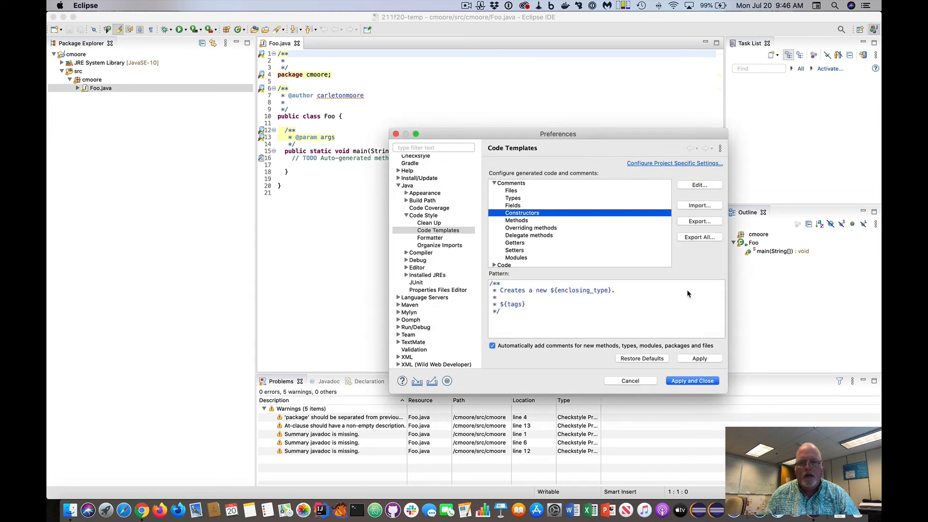
left_click(519, 223)
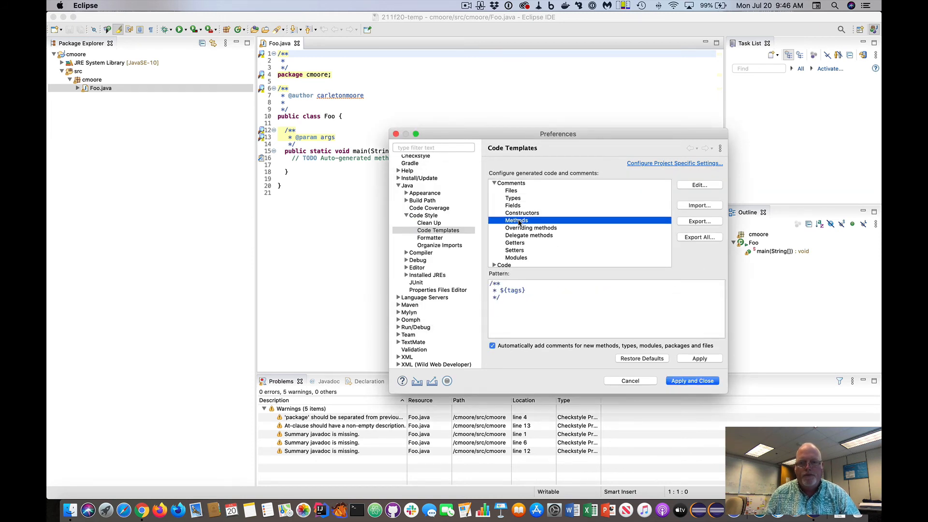
left_click(519, 230)
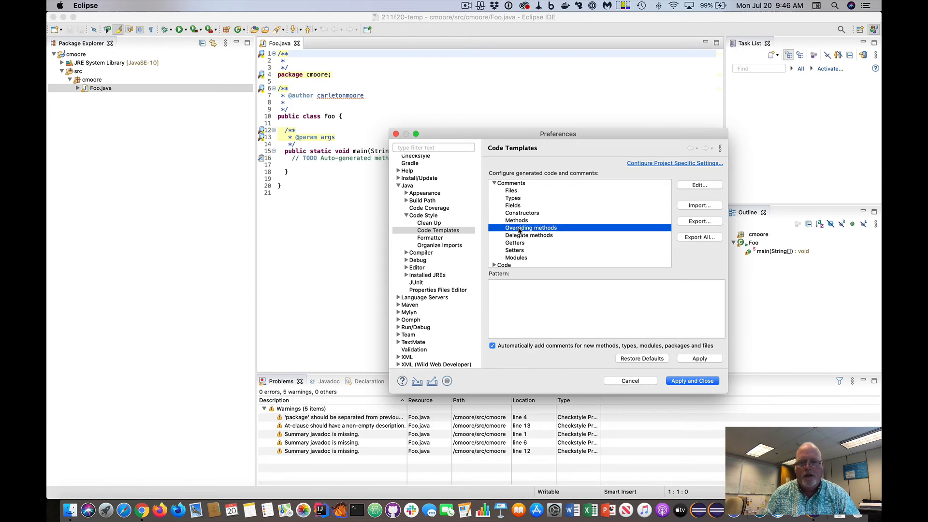
left_click(519, 237)
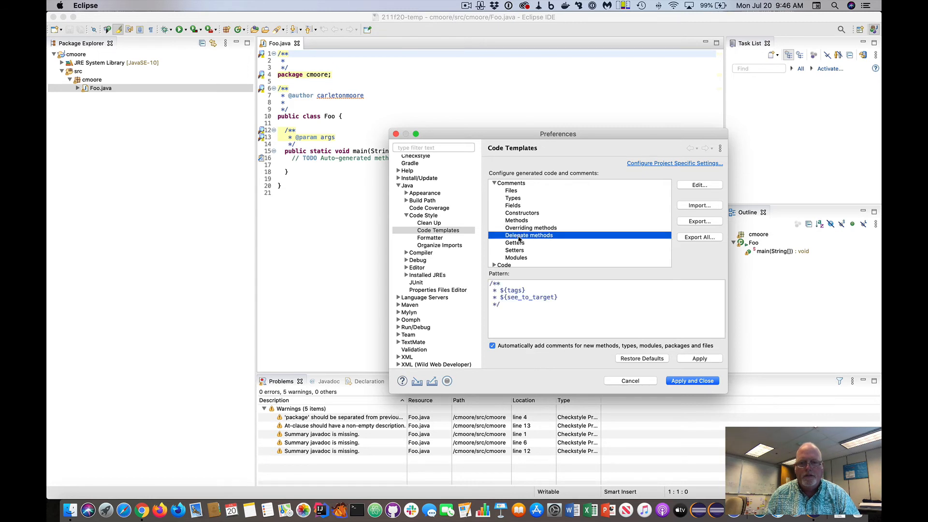
left_click(517, 245)
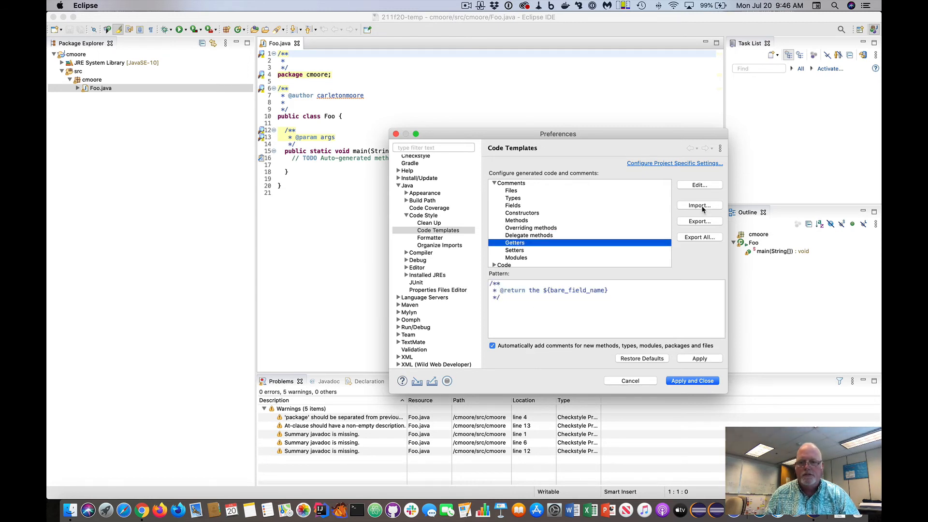
left_click(701, 188)
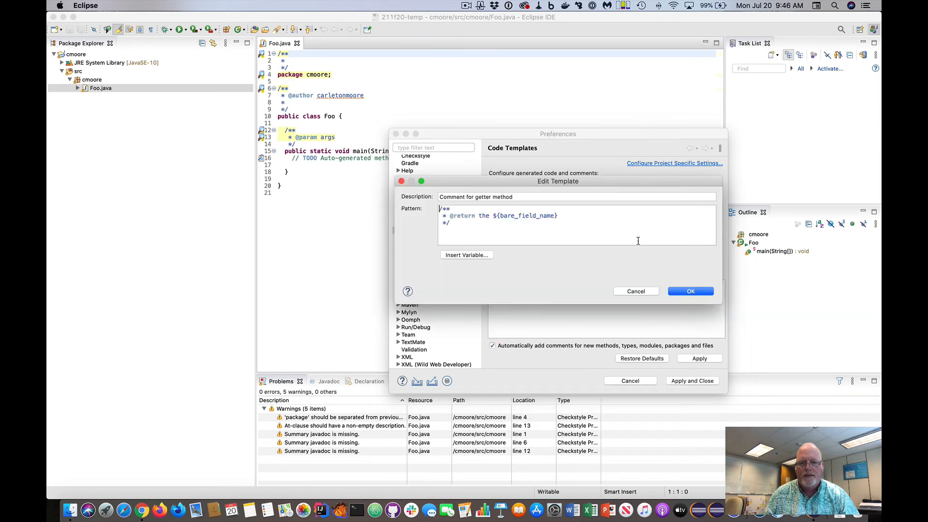
left_click(487, 209)
key("Return")
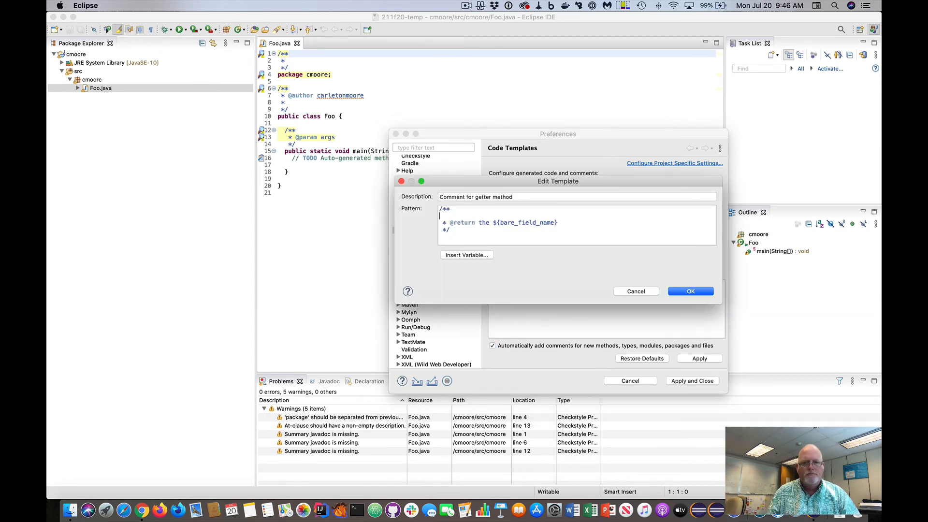
type("Returns the")
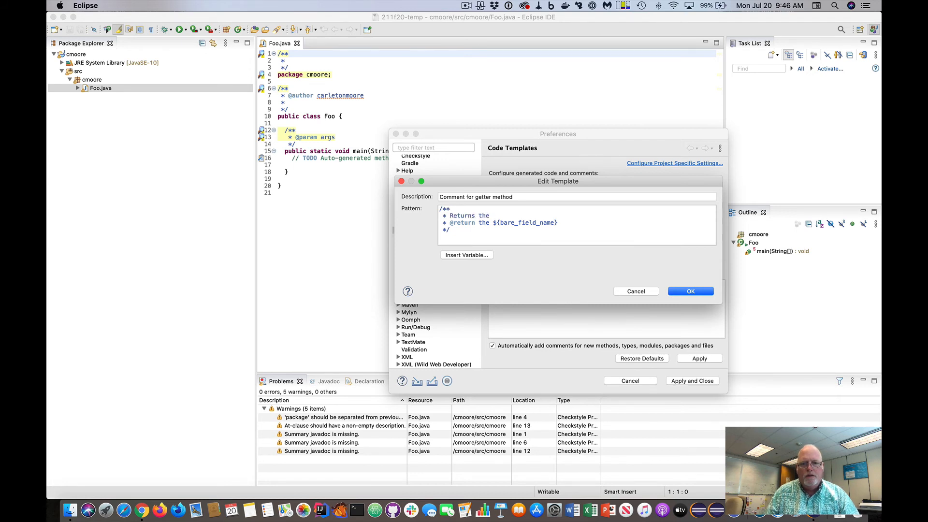
left_click(472, 257)
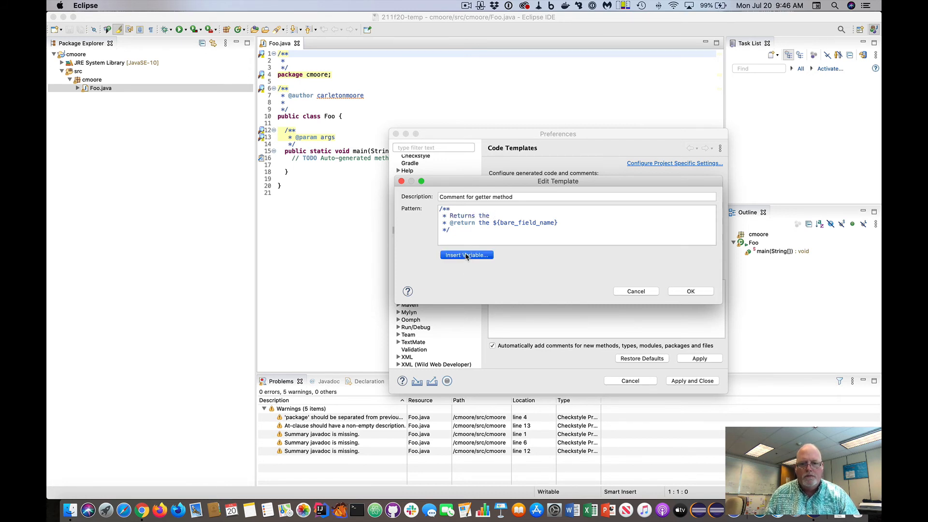
left_click(511, 224)
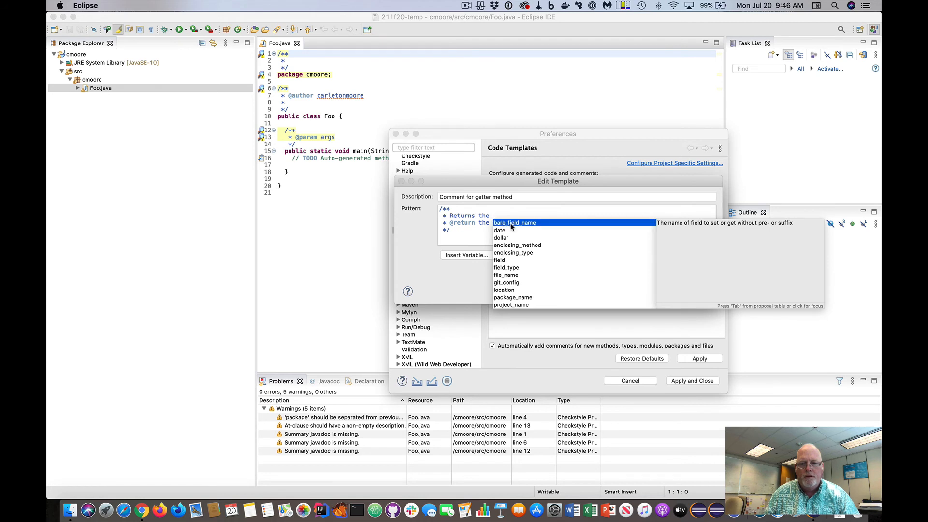
double_click(511, 224)
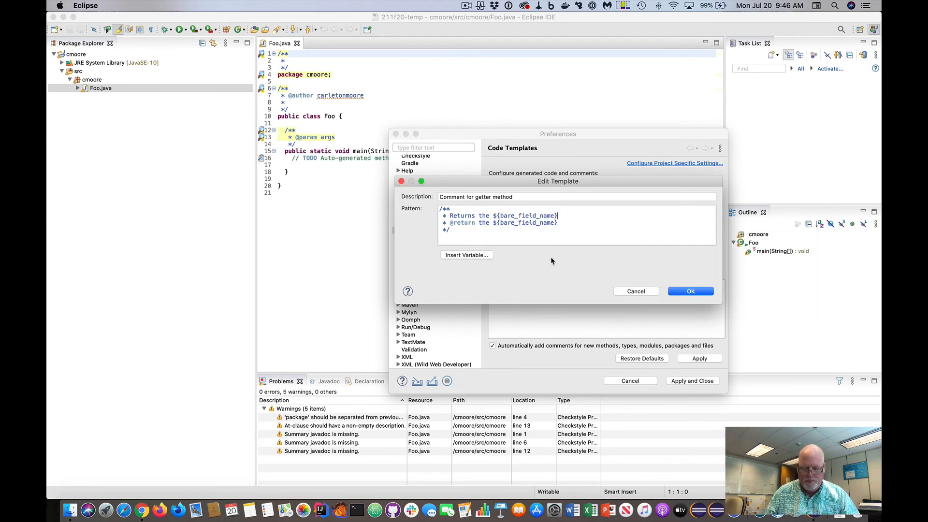
type(".")
key("Return")
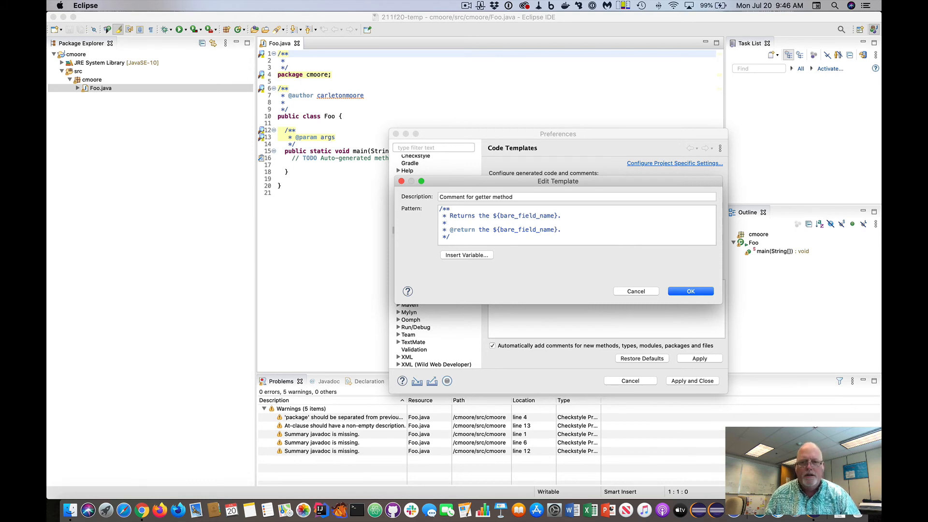
left_click(695, 292)
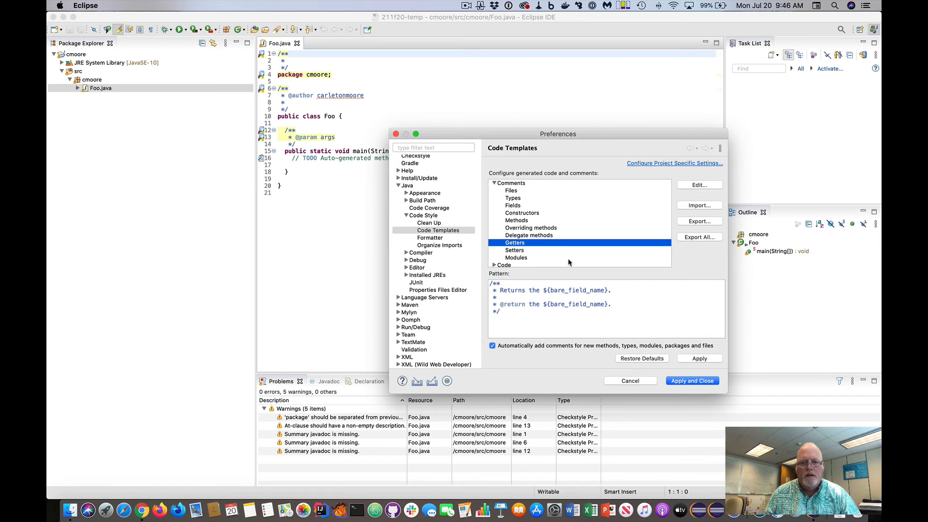
left_click(515, 251)
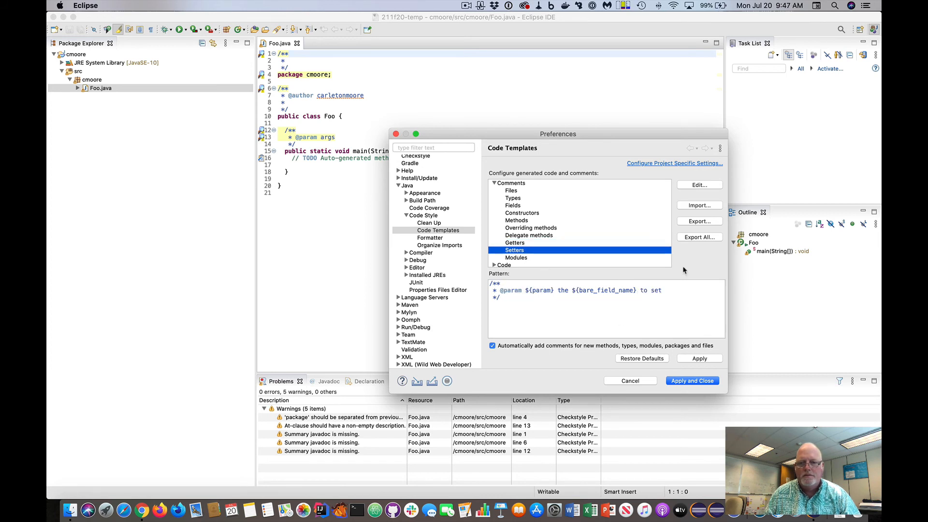
left_click(691, 186)
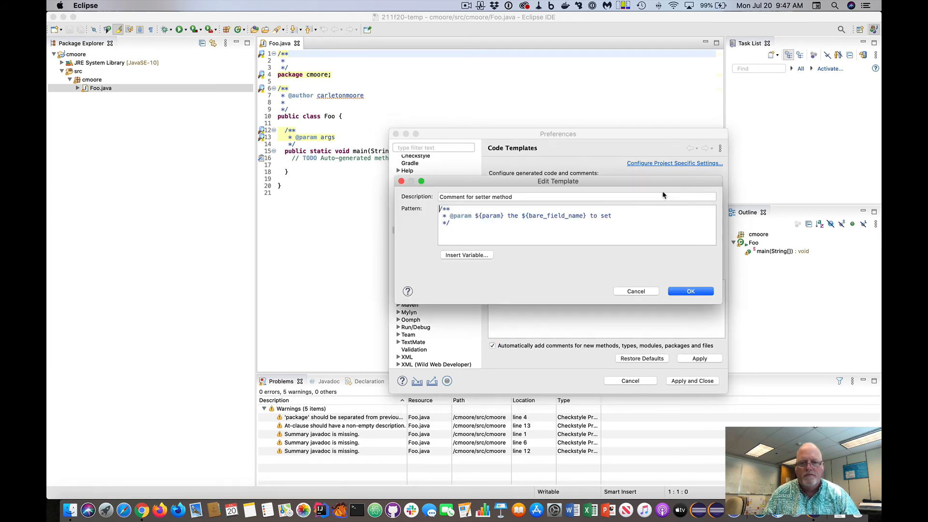
left_click(466, 208)
key("Return")
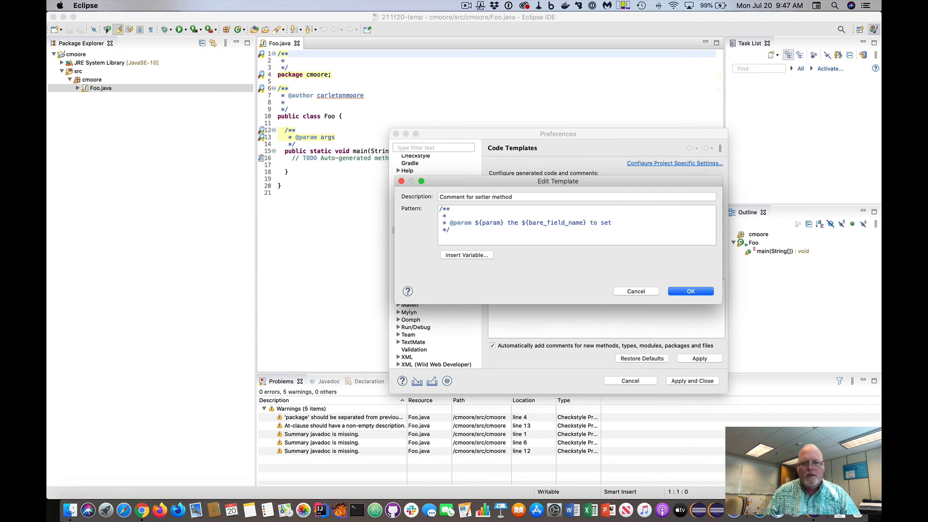
type("Sets the")
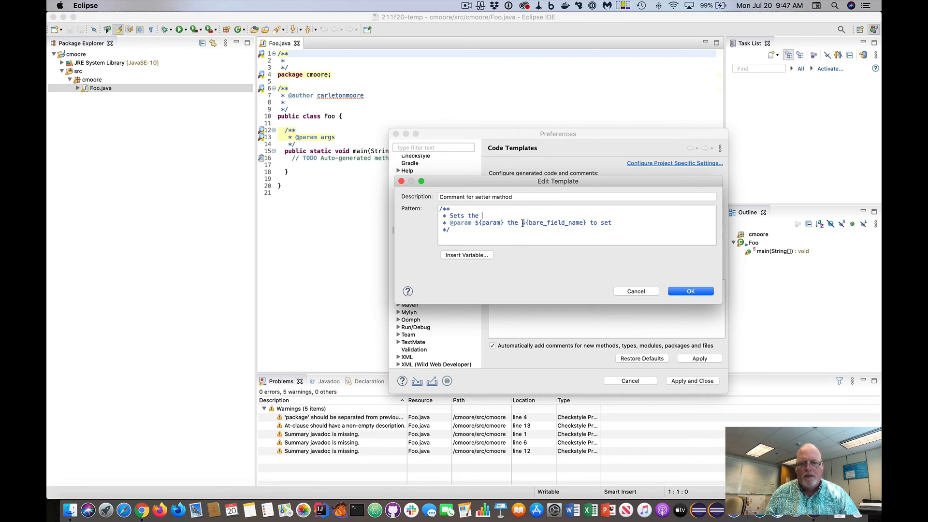
left_click_drag(523, 223, 585, 223)
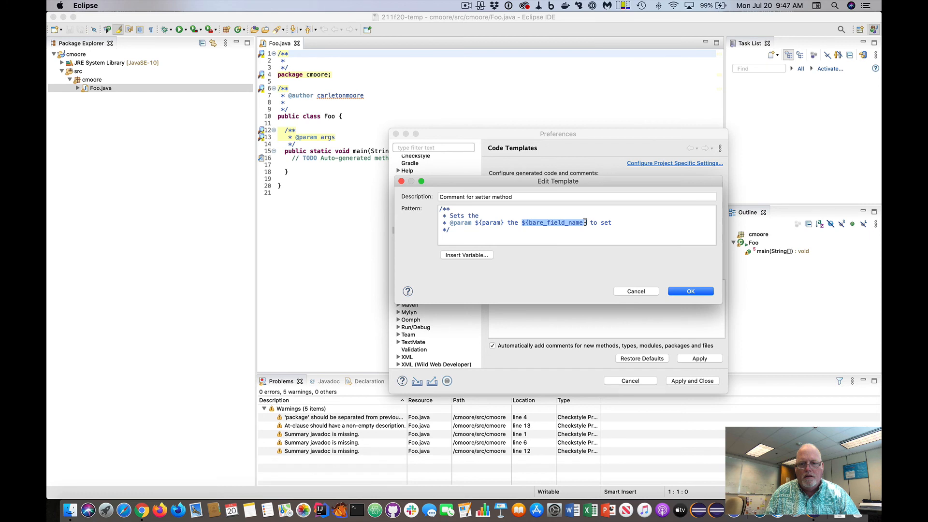
key("super+c")
left_click(506, 213)
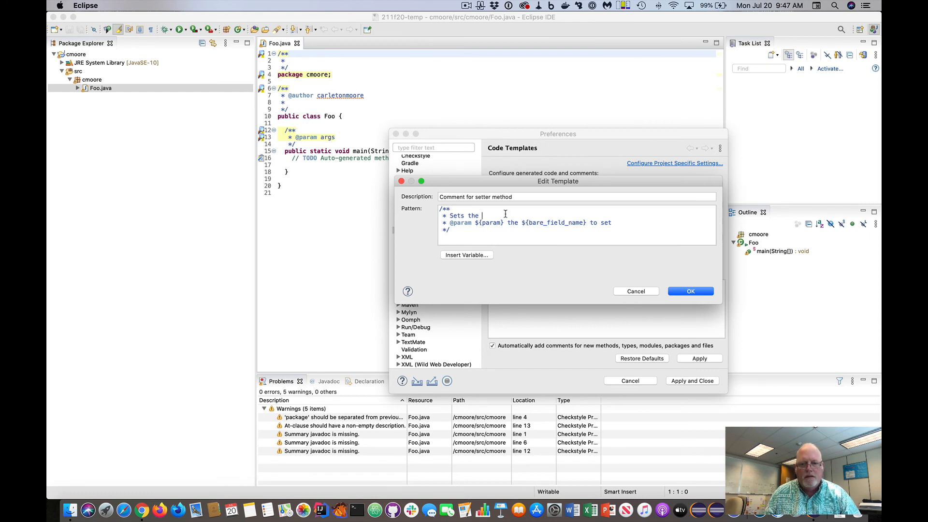
key("super+v")
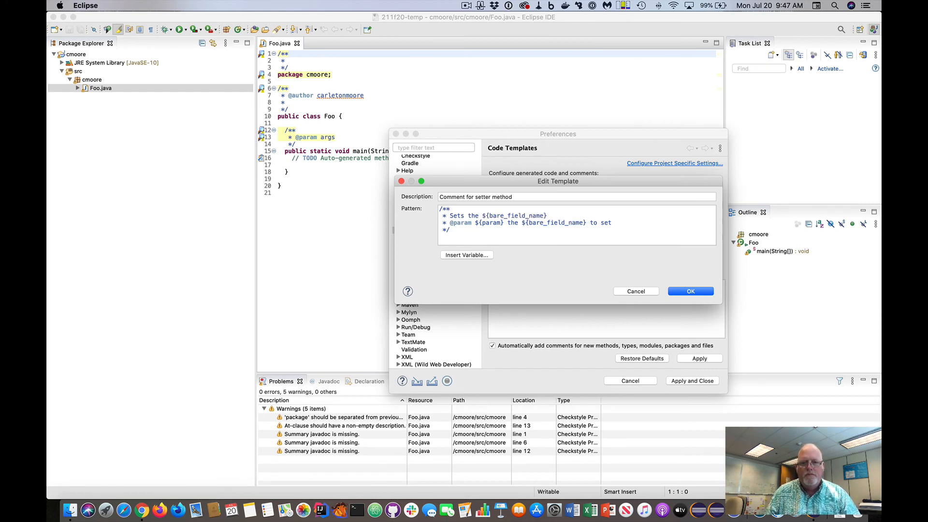
type("value.")
key("Return")
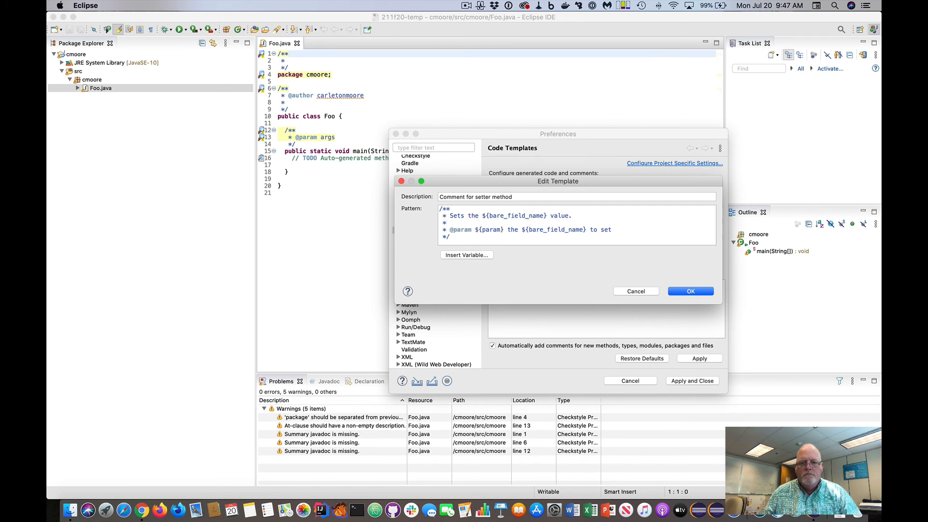
left_click(689, 290)
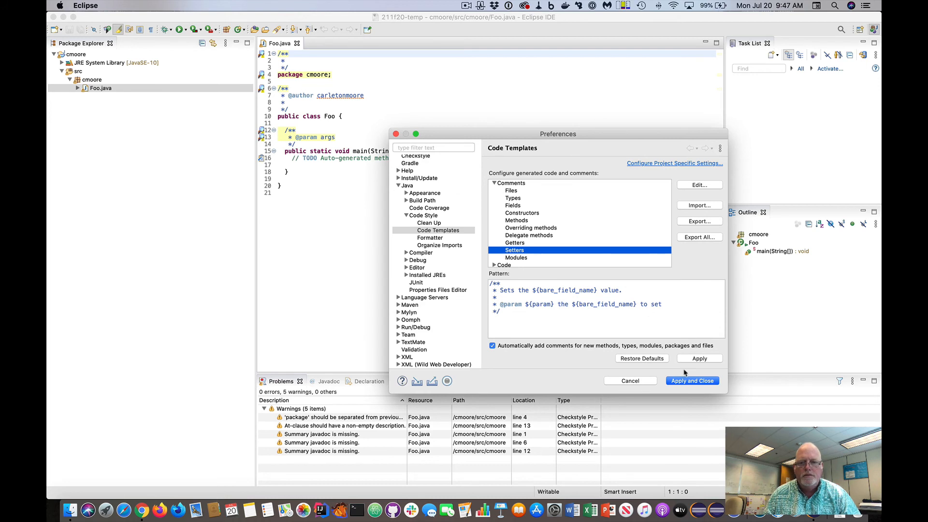
left_click(691, 381)
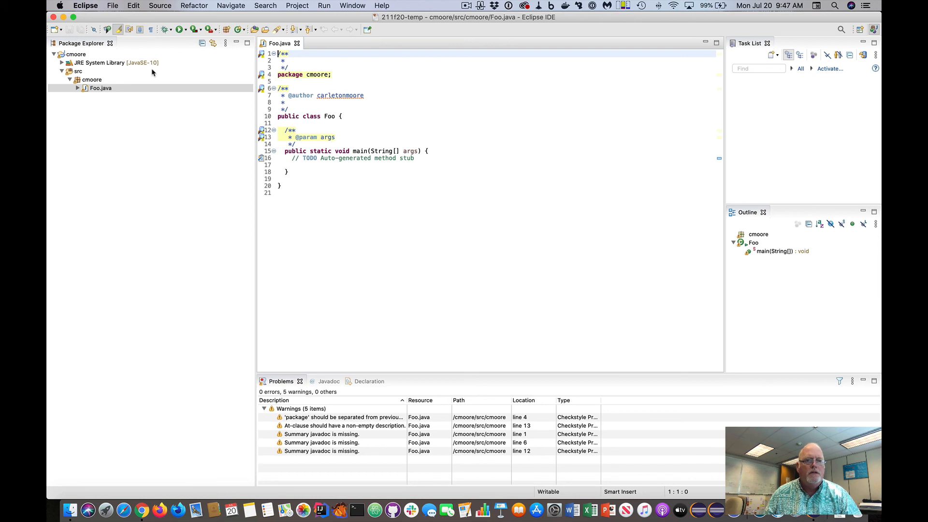
Step: Create a public class Bar in the package that holds Foo.java, with a main method stub and generated comments
left_click(92, 80)
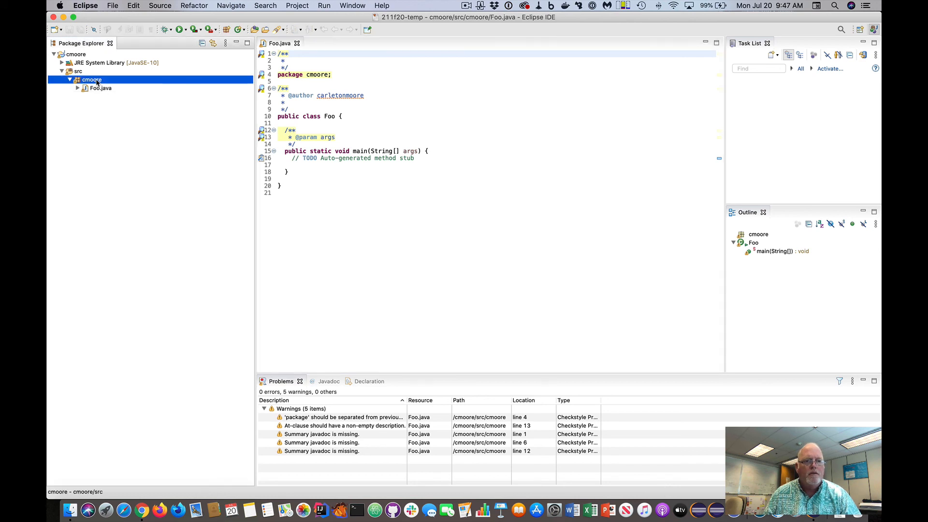
left_click(237, 30)
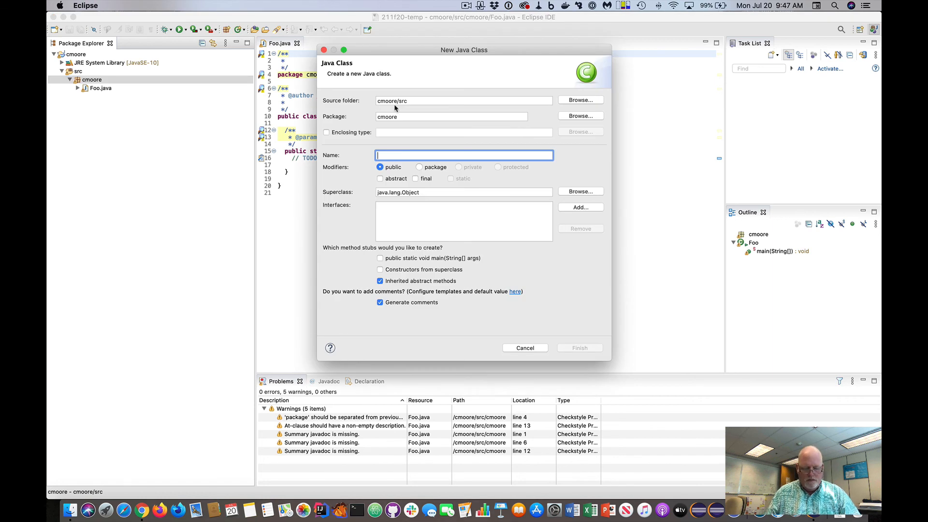
type("Bar")
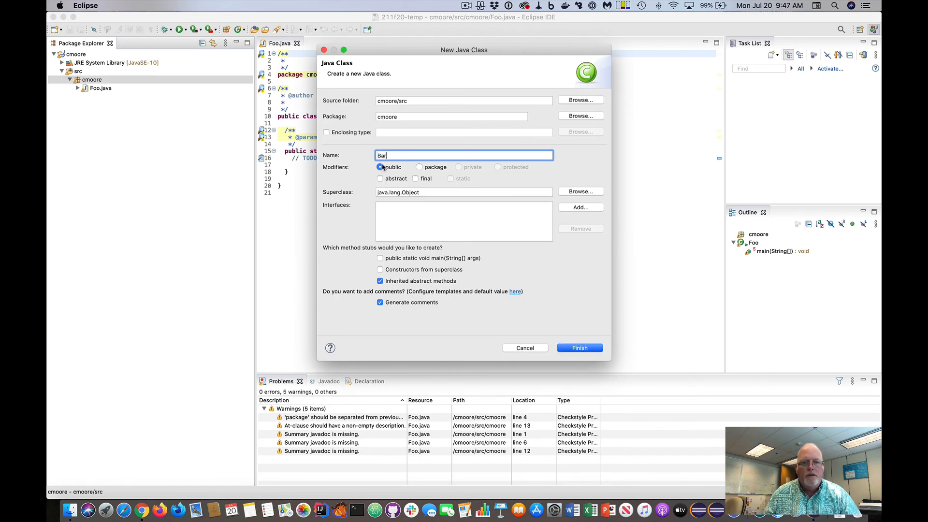
left_click(380, 259)
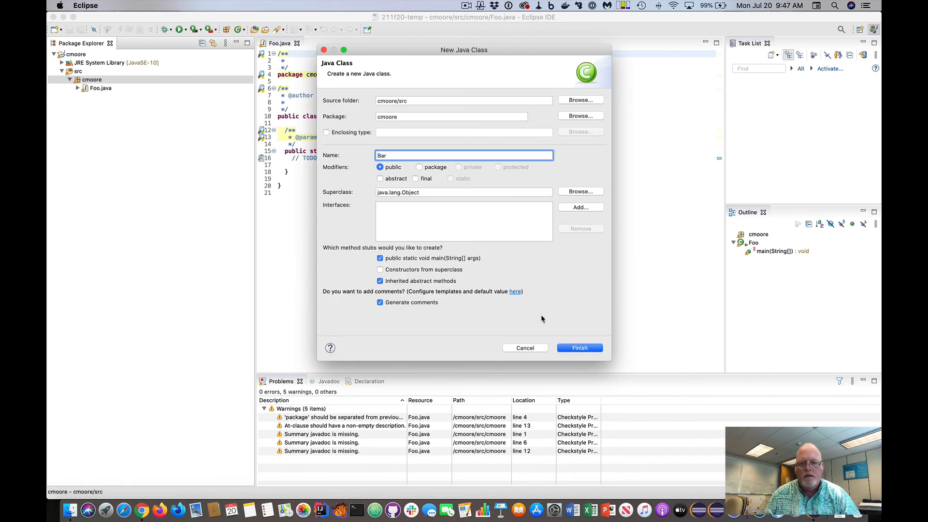
left_click(585, 349)
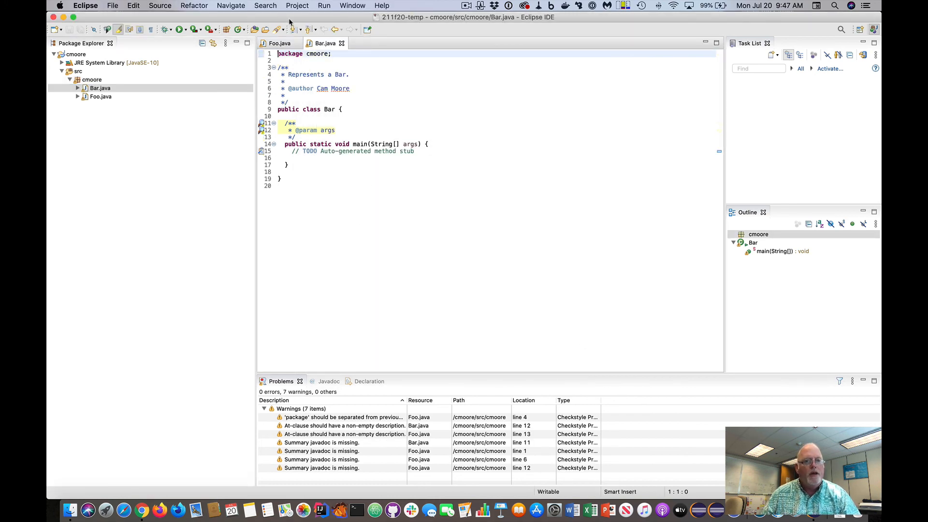
Step: Complete the main method's Javadoc in Bar.java with the summary "Command line." and the args description "the arguments.", and save the file
left_click(307, 123)
key("Return")
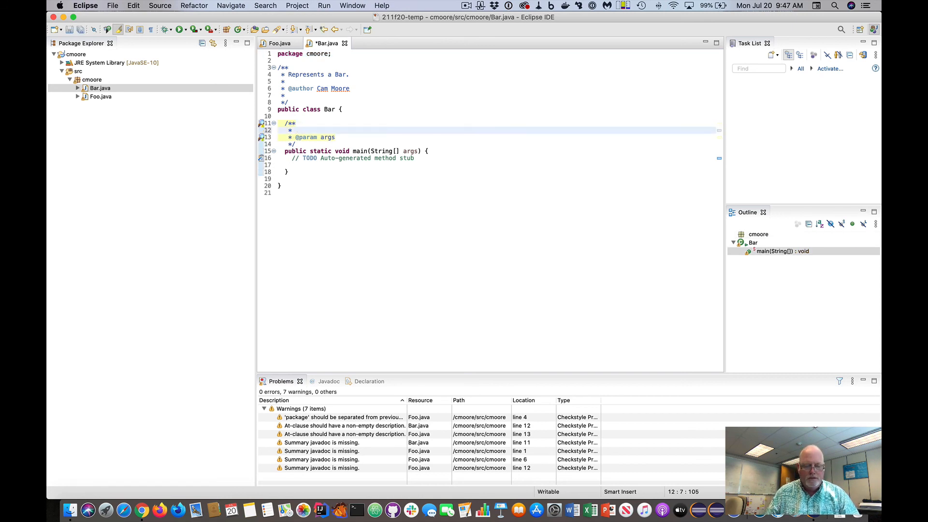
type("Command line.")
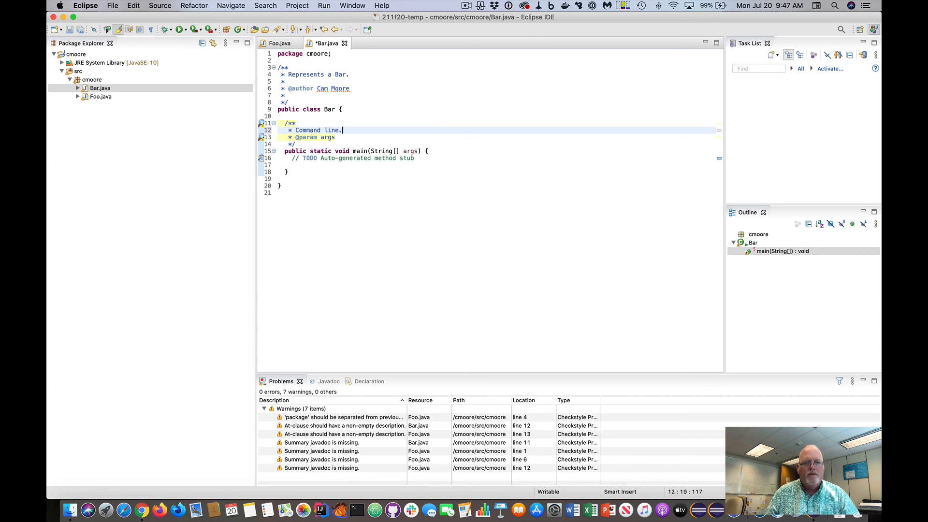
key("Down")
type("the")
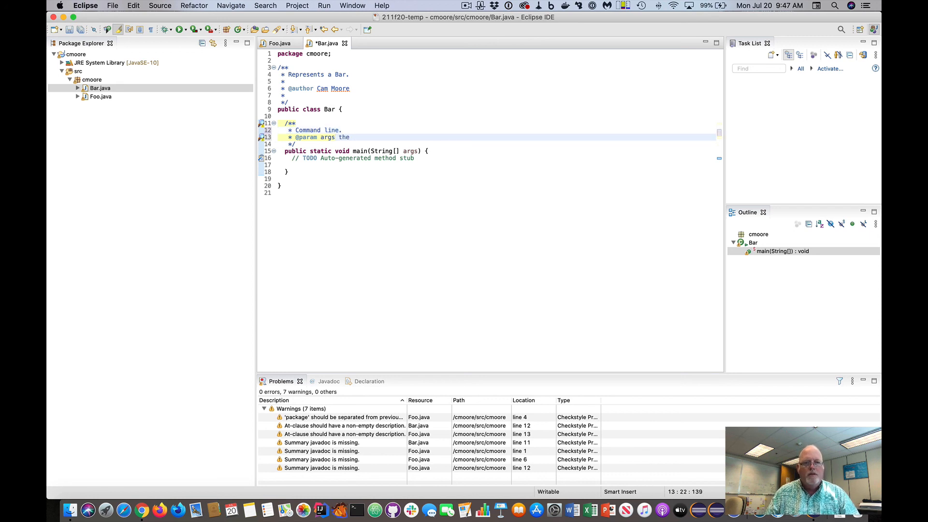
type(" arguments.")
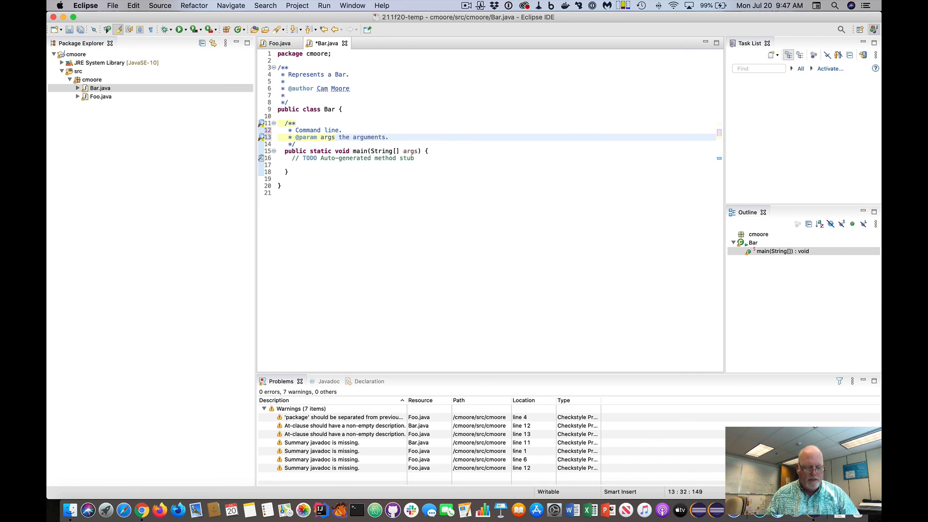
key("super+s")
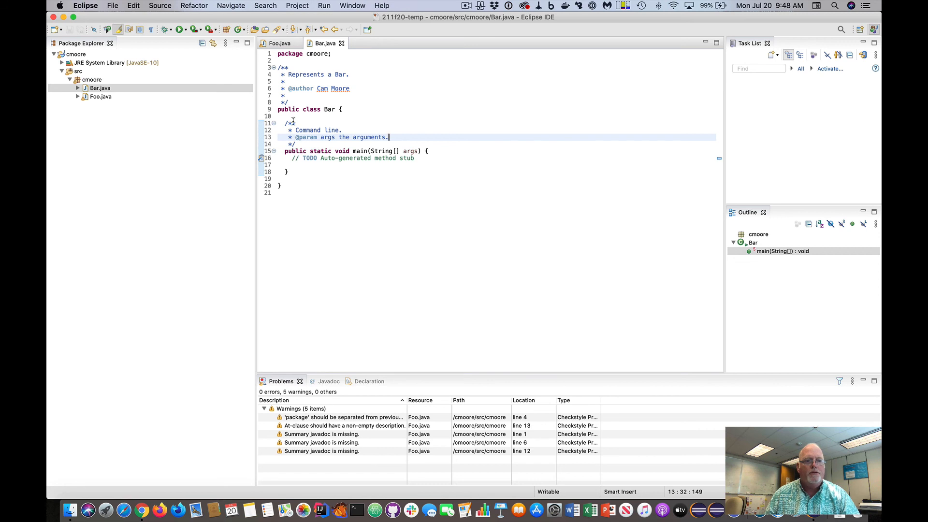
Step: Delete the file Foo.java from the project
right_click(90, 99)
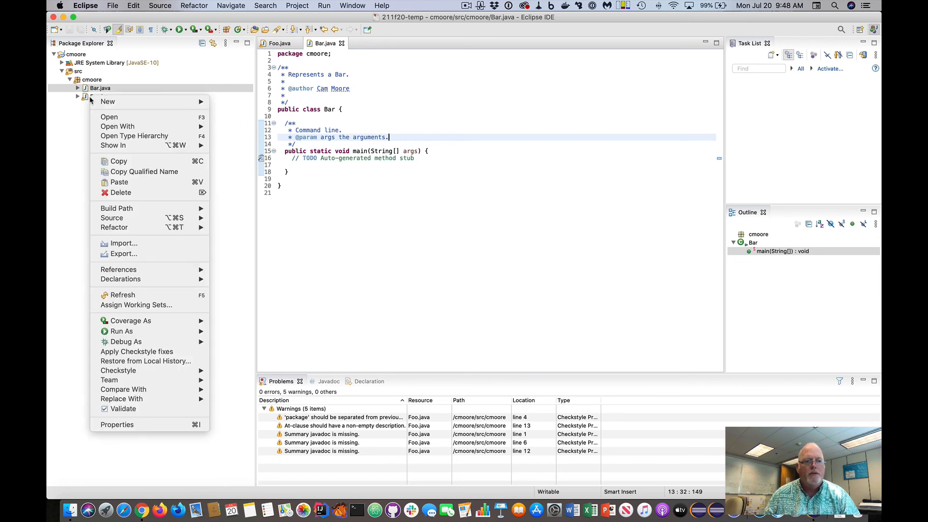
left_click(132, 193)
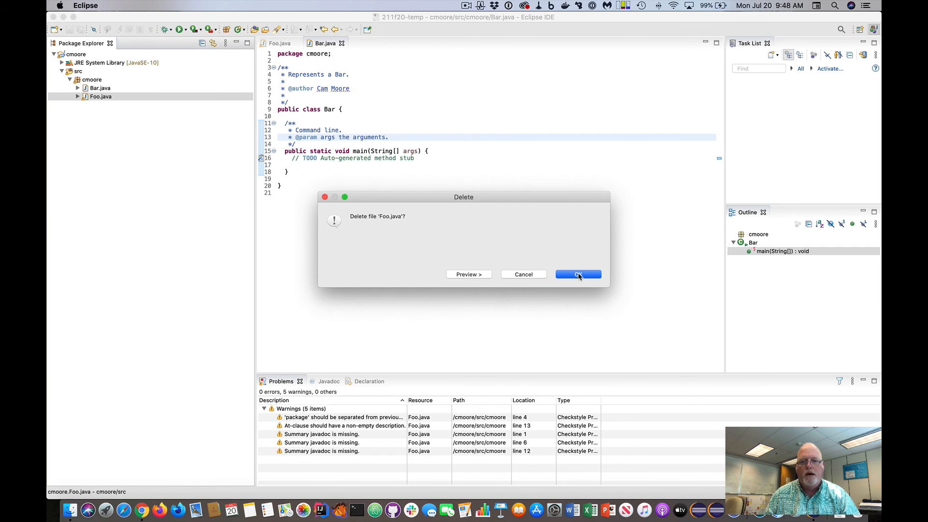
left_click(576, 275)
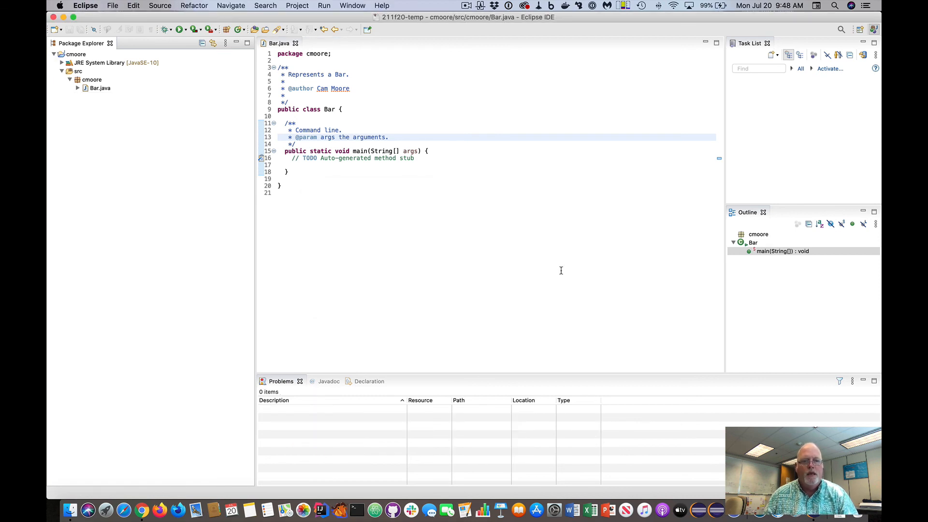
left_click(482, 108)
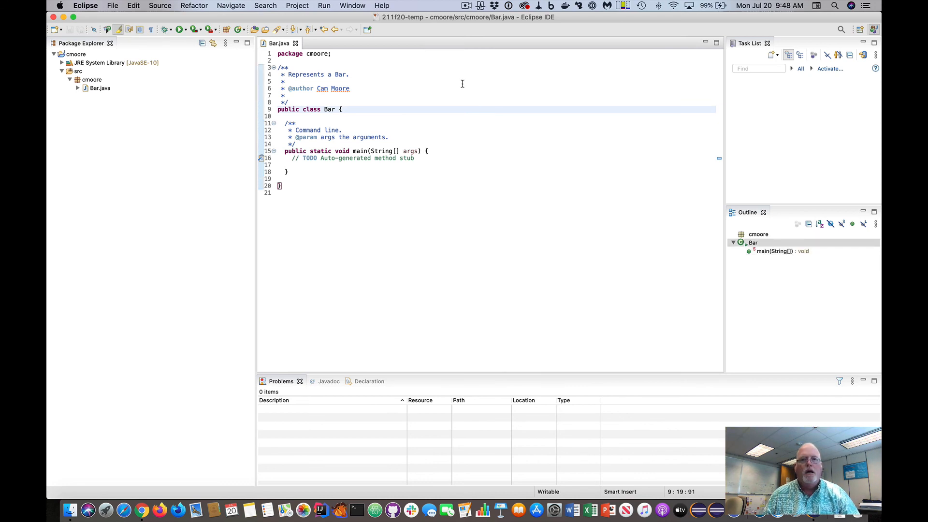
left_click(467, 7)
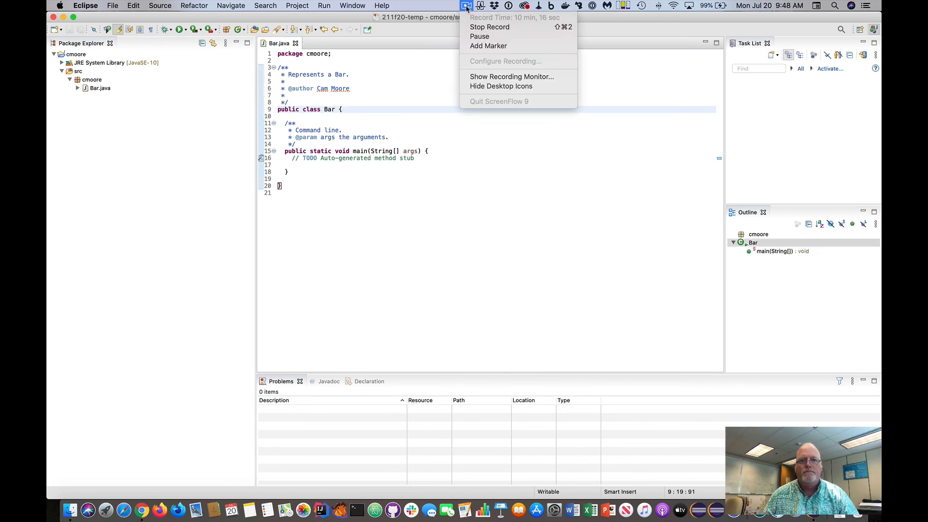